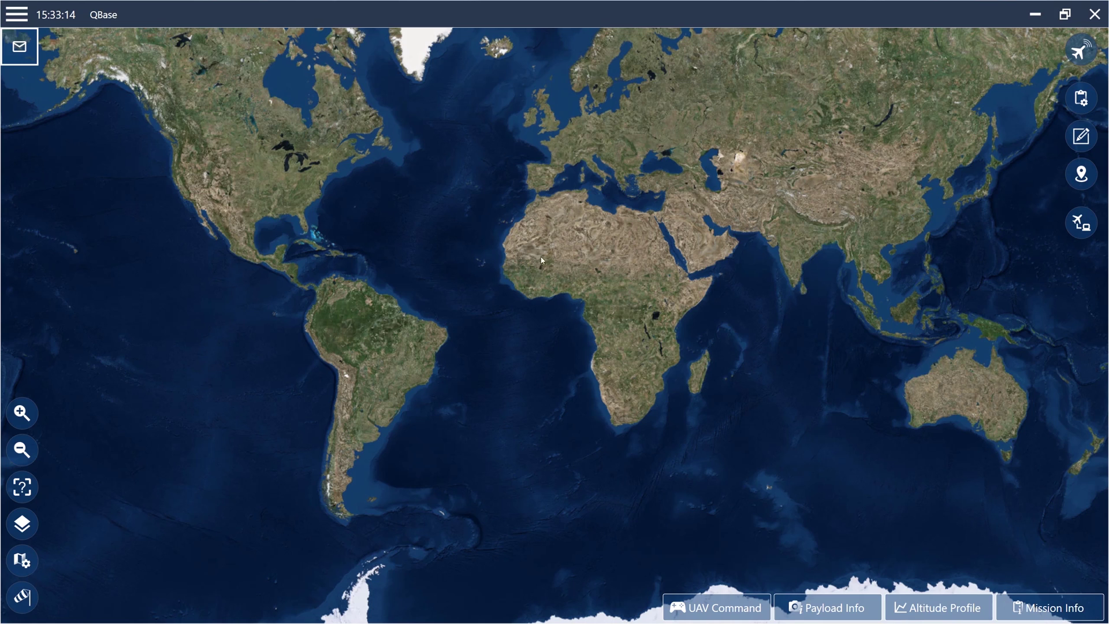
Set the wind to 2 BFT light breeze, turn its direction 40° clockwise, then close the wind panel.
click(22, 597)
click(118, 455)
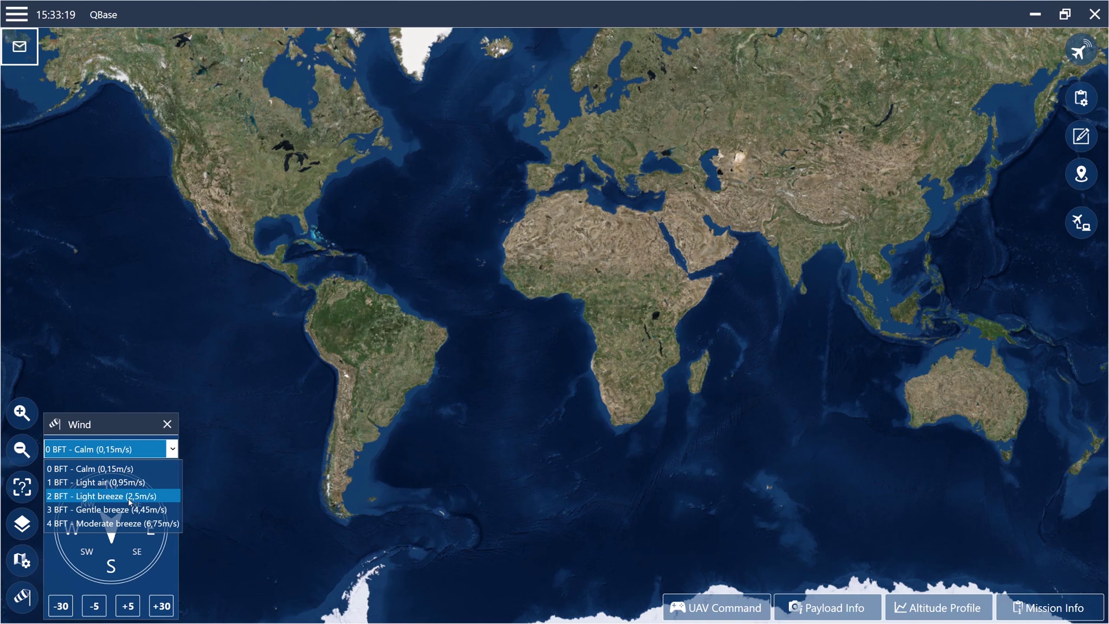
click(130, 497)
click(171, 614)
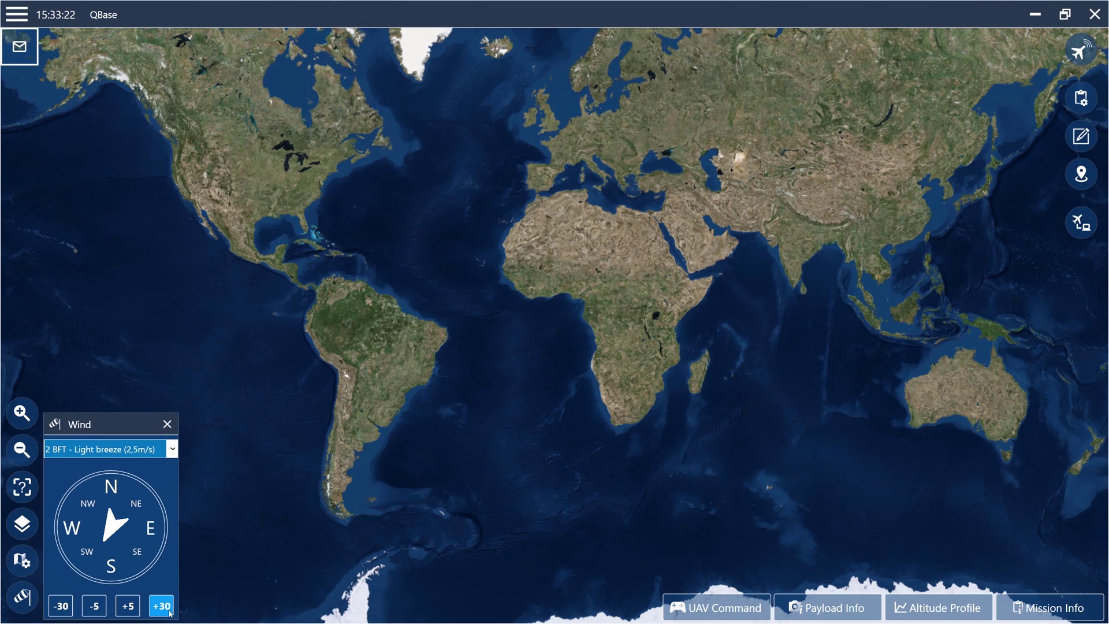
click(136, 611)
click(136, 611)
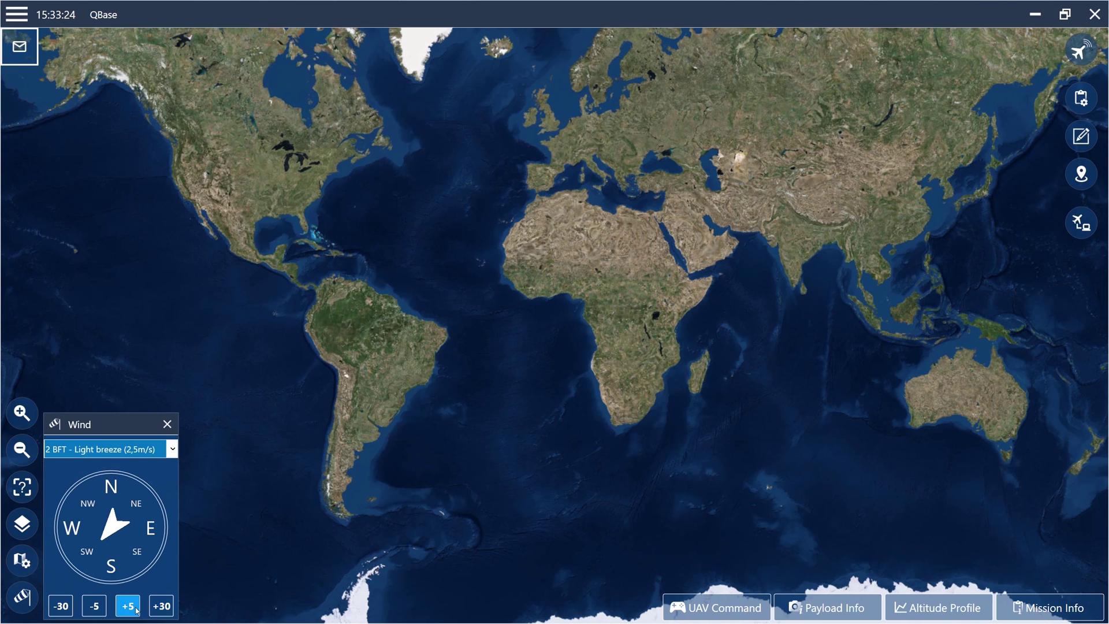
click(165, 424)
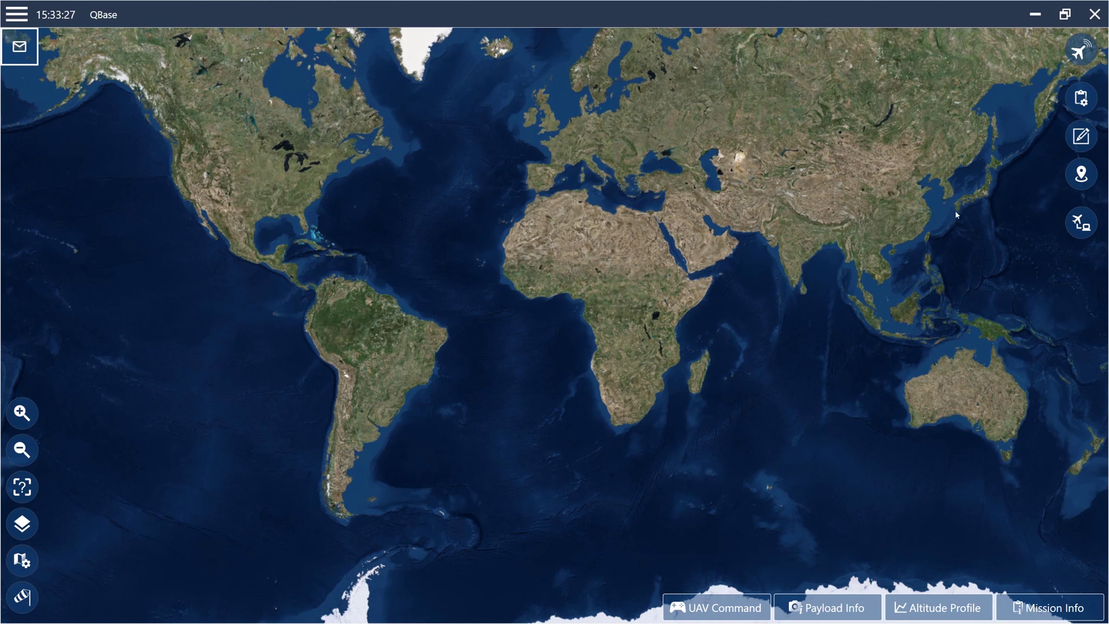
Open the mission template, select the Trinity UAV and keep the default link re-establish time.
click(1081, 105)
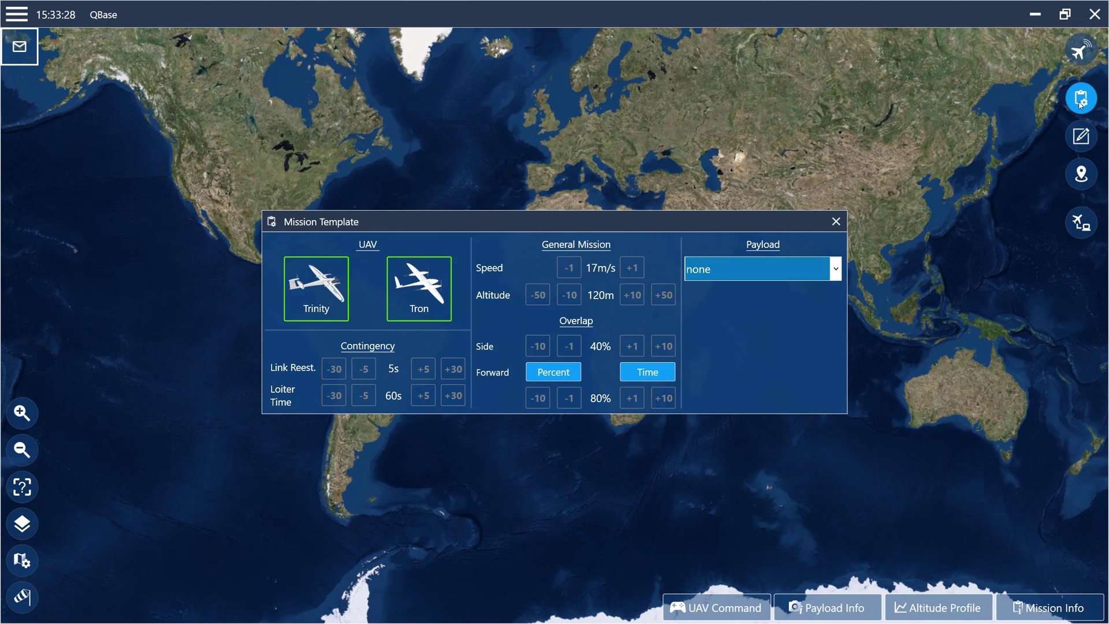
click(401, 302)
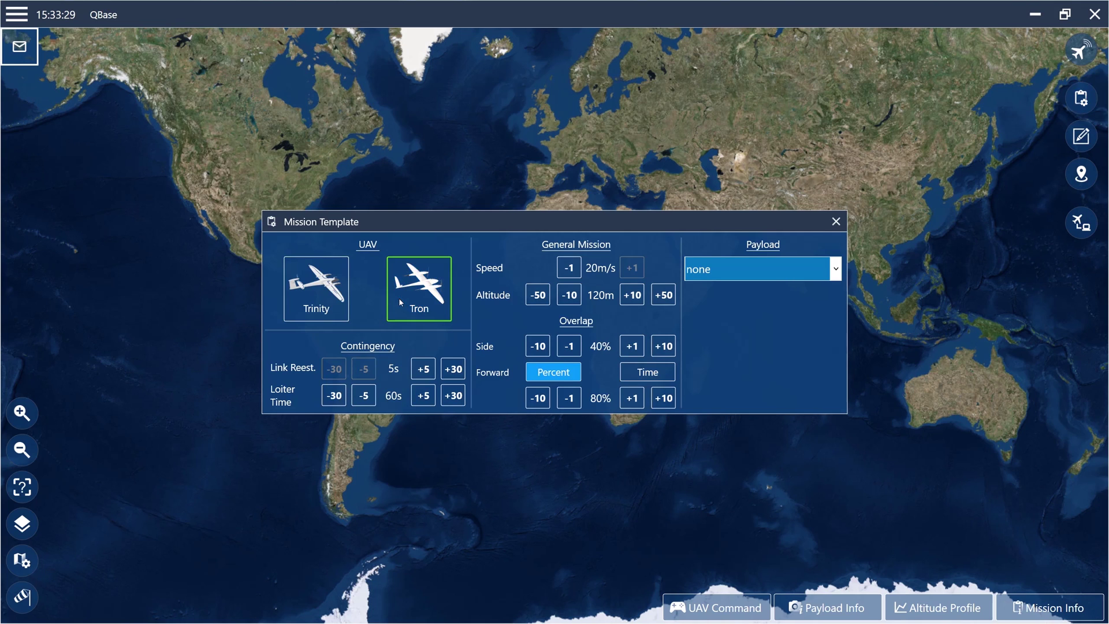
click(342, 299)
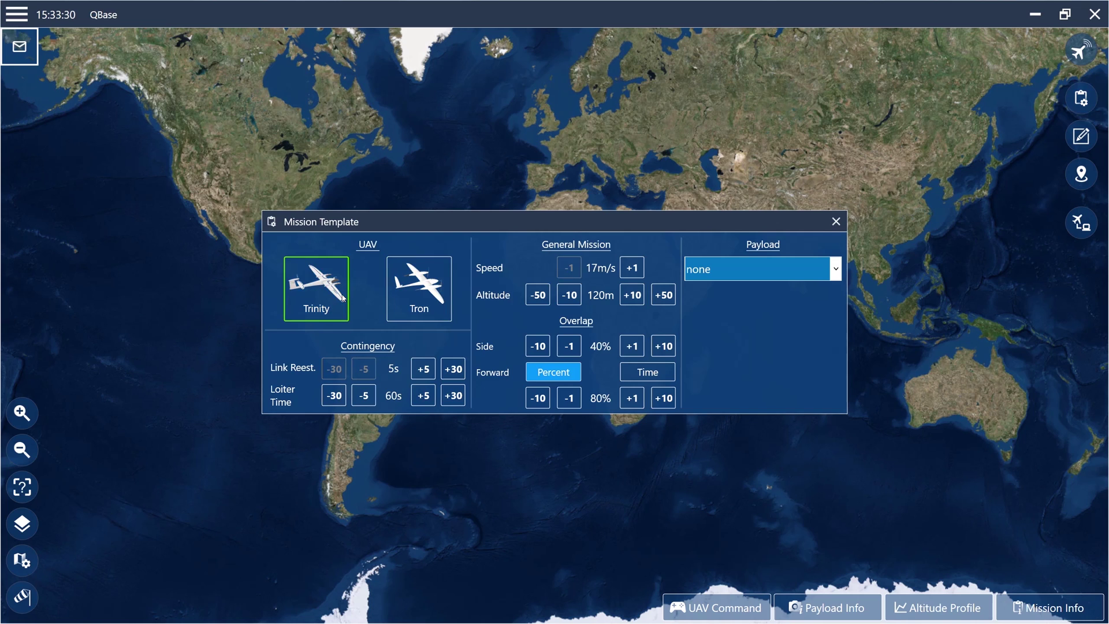
click(449, 372)
click(448, 372)
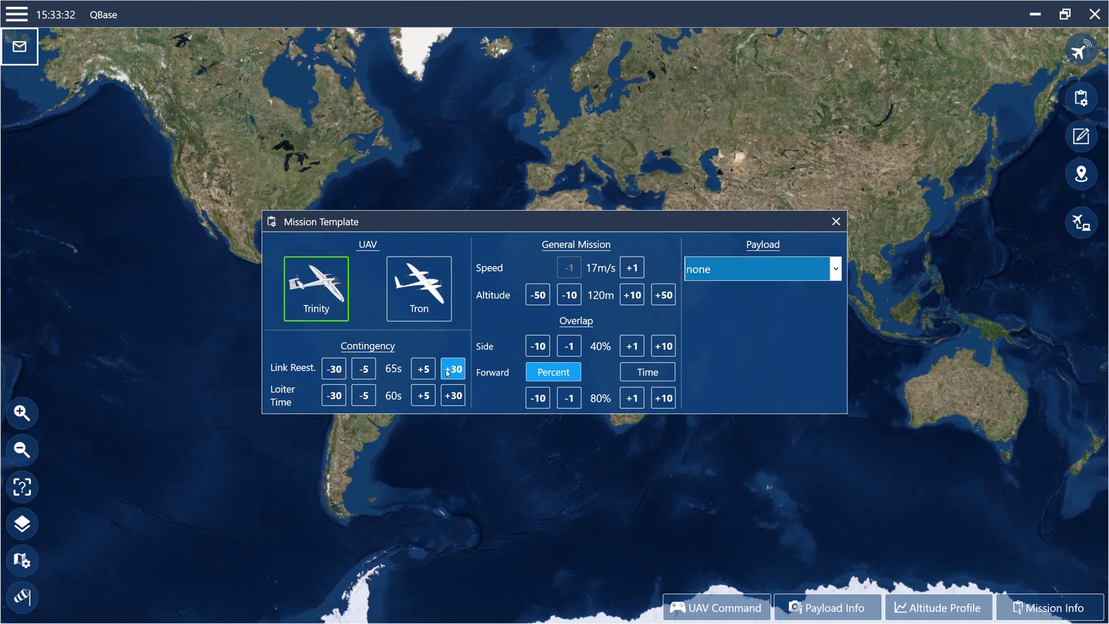
click(335, 369)
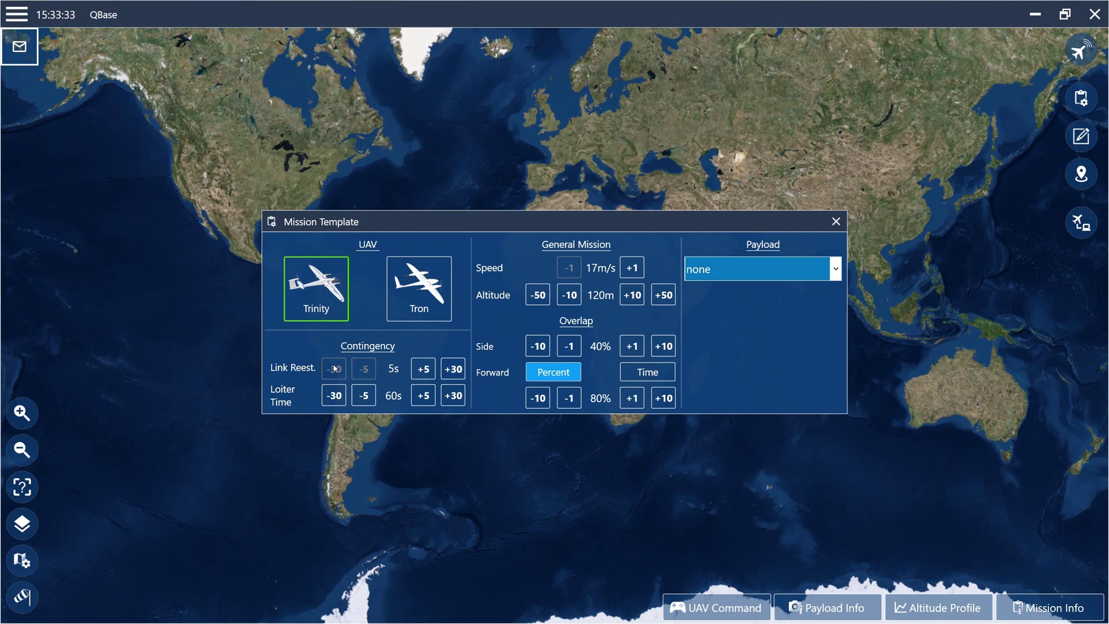
Try a 75 s loiter time, then return it to 60 s.
click(434, 401)
click(434, 400)
click(434, 401)
click(364, 397)
click(364, 397)
click(364, 398)
Keep the mission speed at 17 m/s and the altitude at 120 m.
click(632, 274)
click(632, 274)
click(569, 268)
click(569, 268)
click(633, 295)
click(632, 295)
click(569, 295)
click(569, 294)
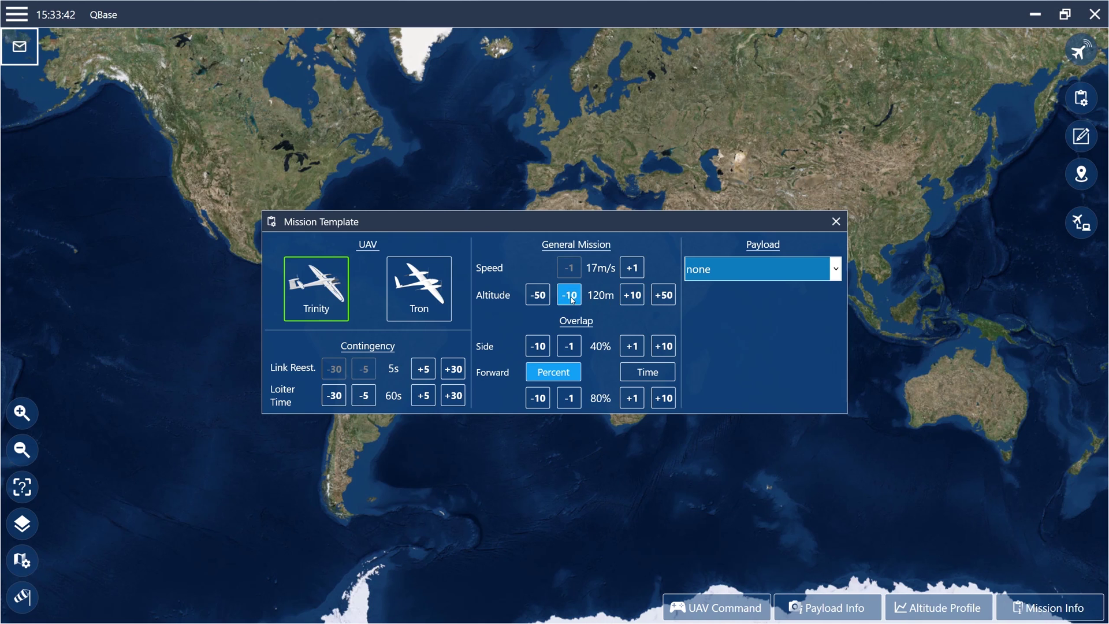
Choose the APC Snap payload for 75% side and 40% forward overlap, then close the template.
click(733, 281)
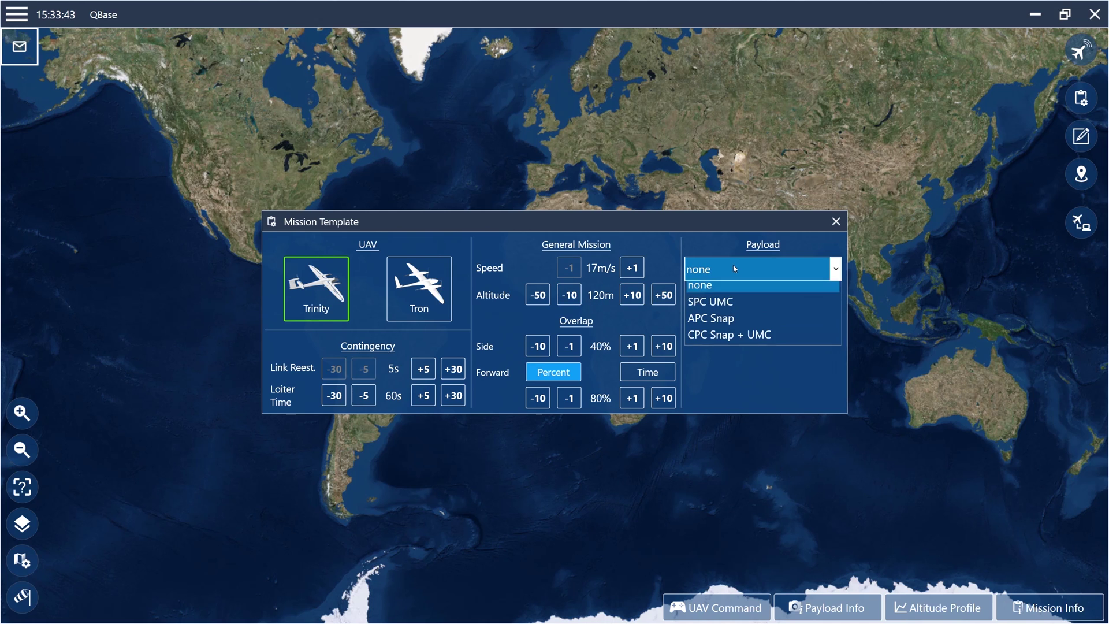
click(742, 327)
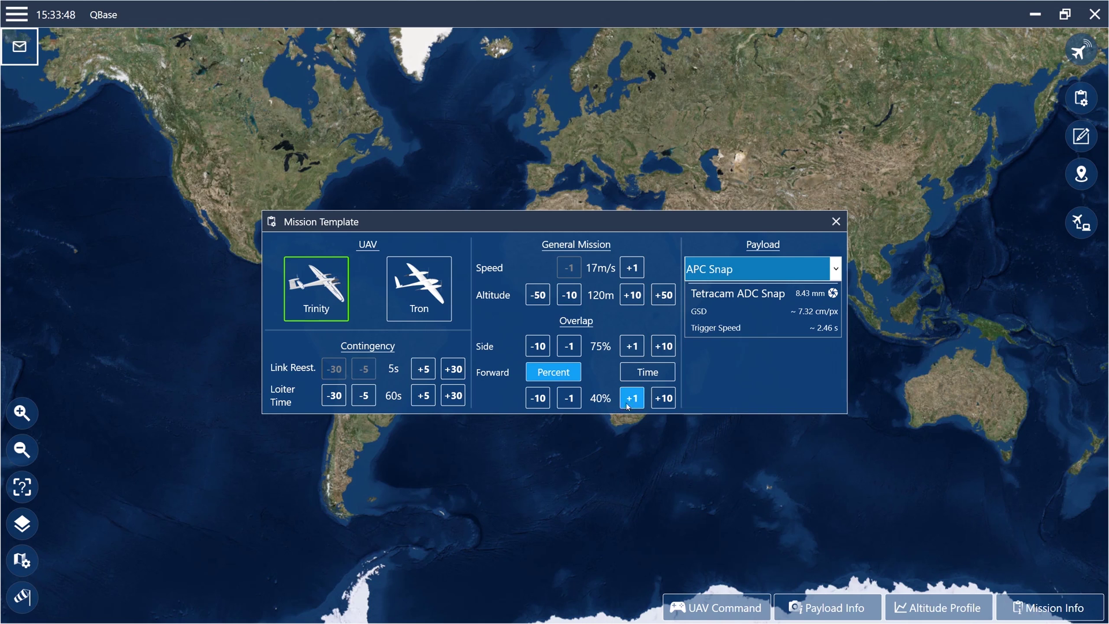
click(836, 221)
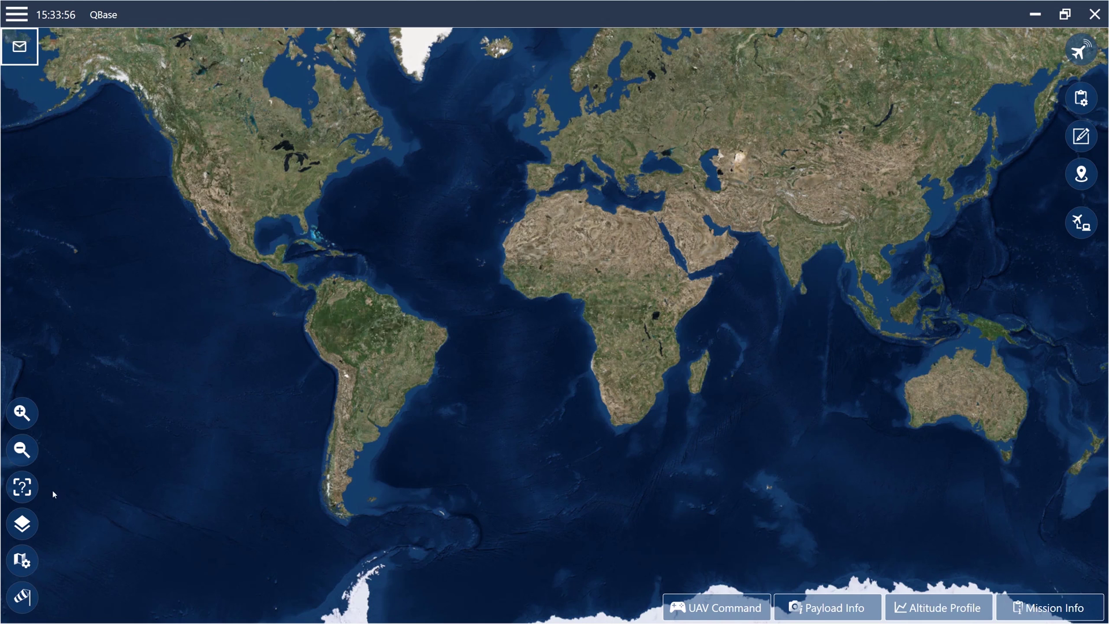
Search for the address, then pan and zoom to 200 m scale over the striped fields west of it.
click(22, 487)
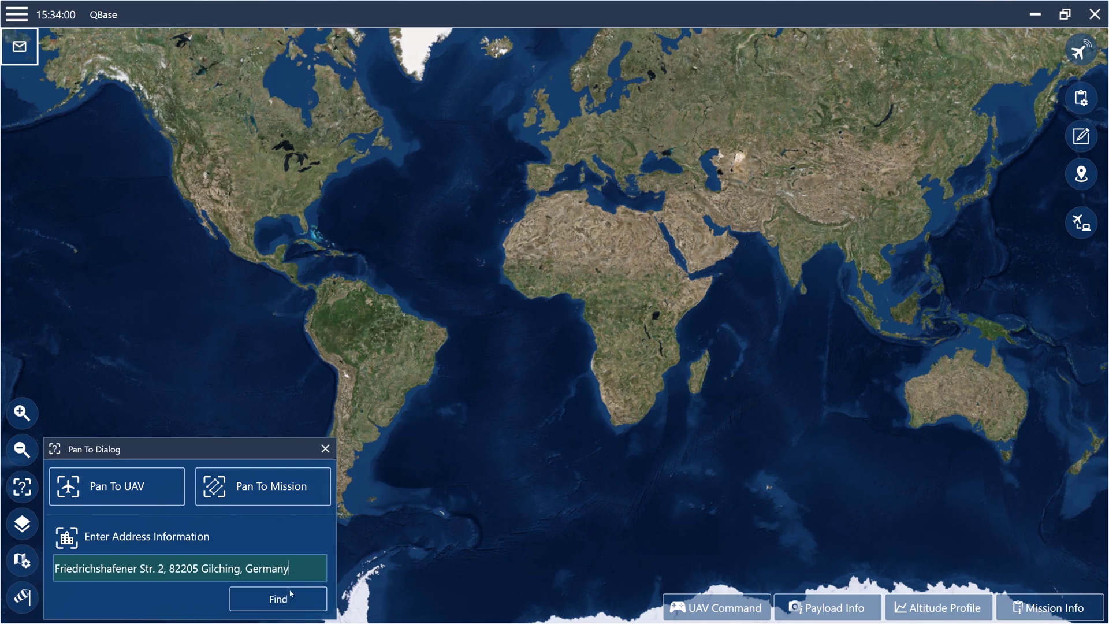
click(274, 598)
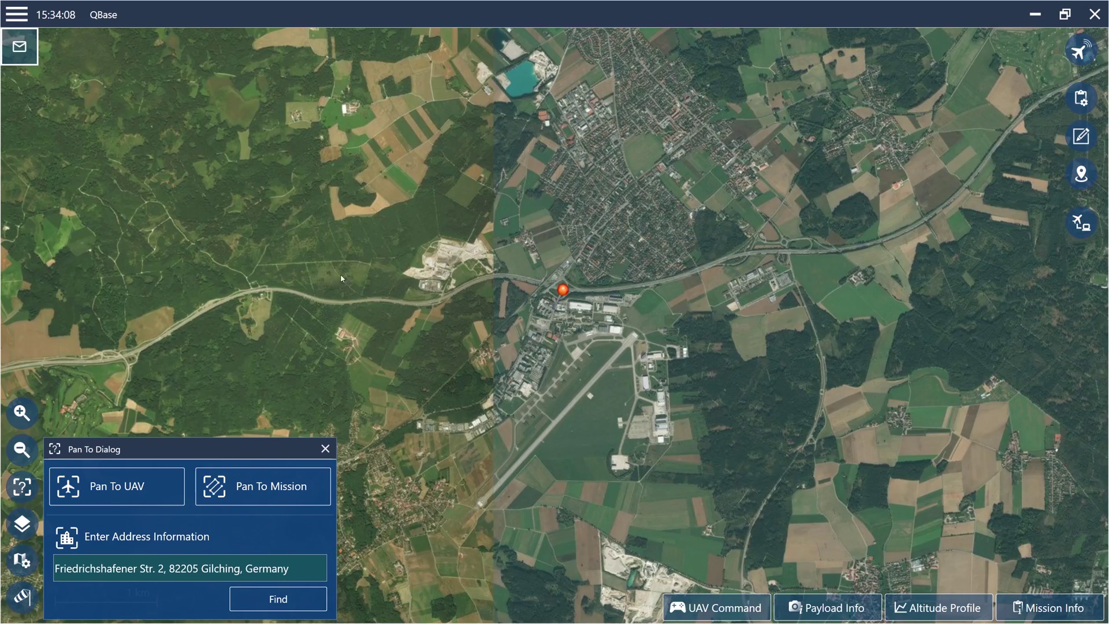
click(325, 448)
drag(408, 202, 566, 403)
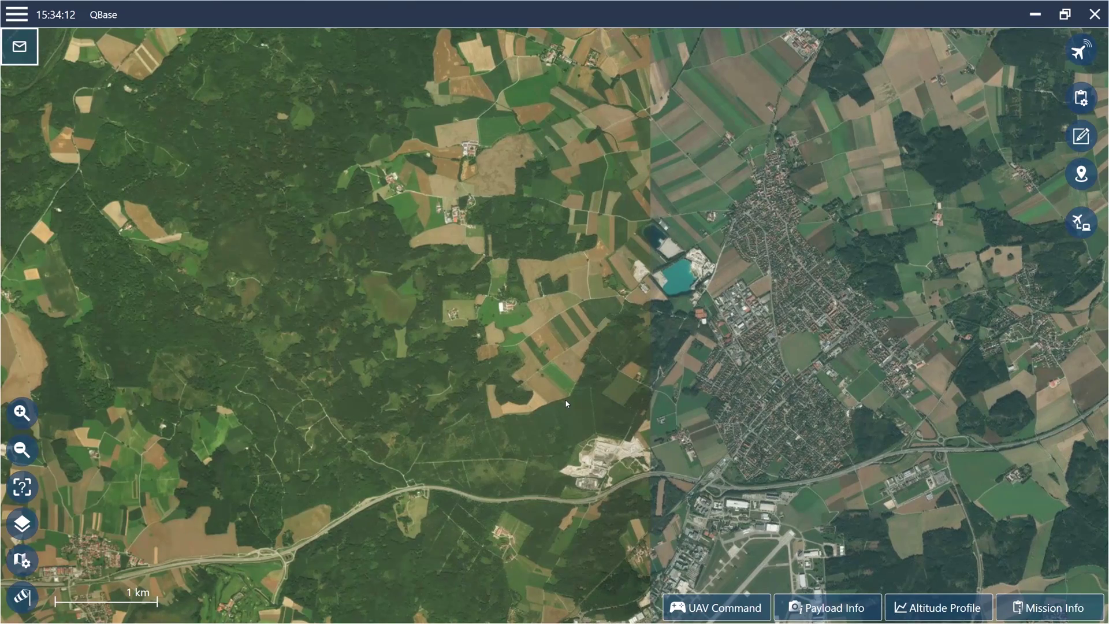
click(18, 411)
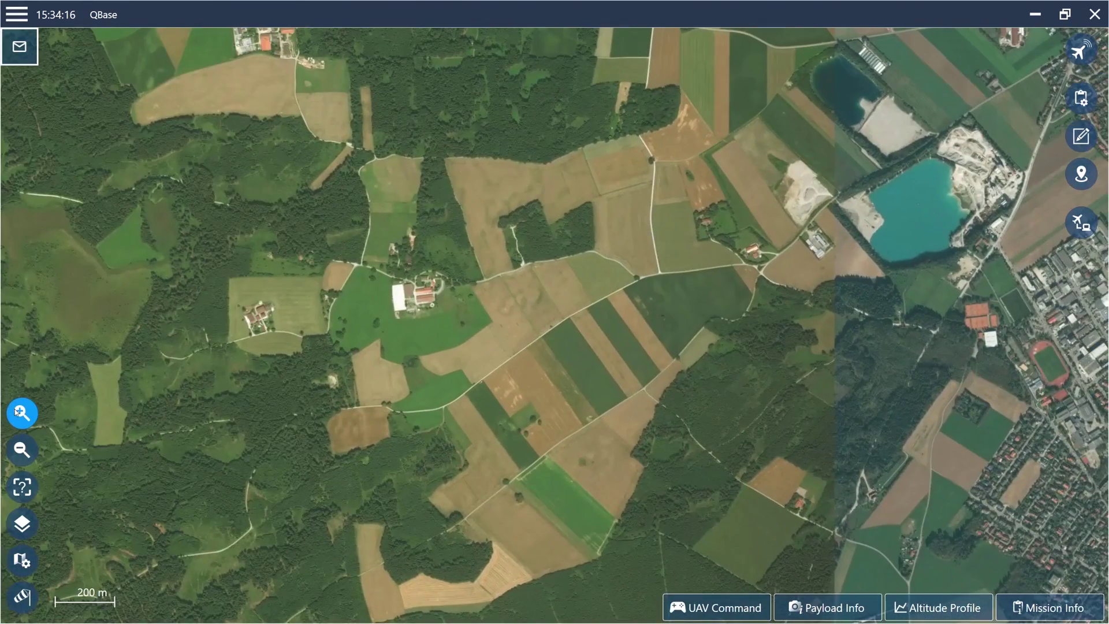
click(18, 411)
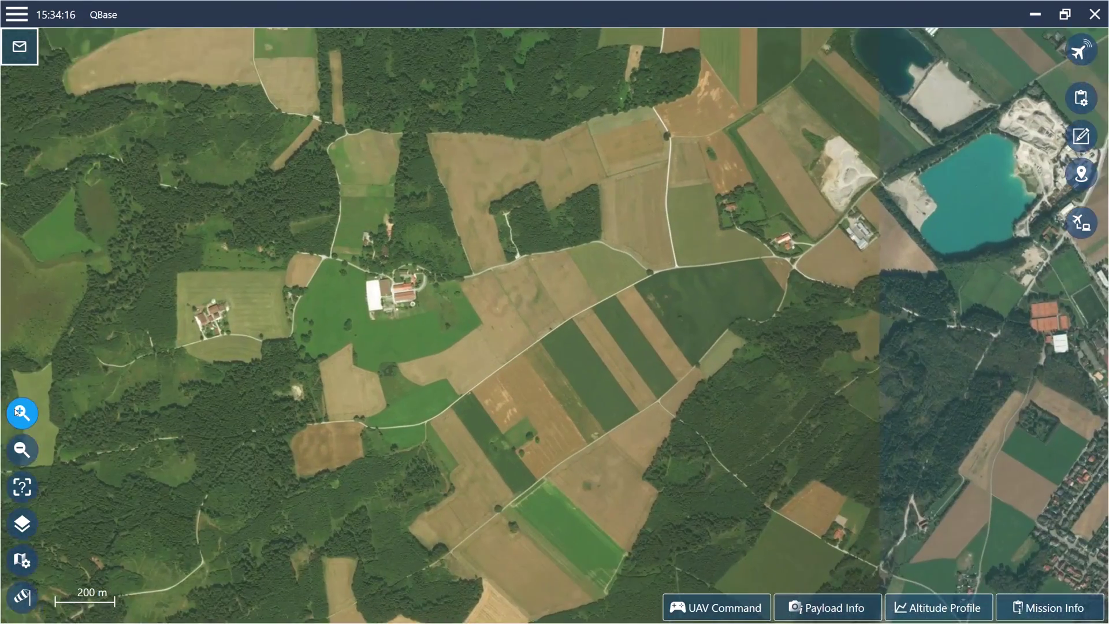
drag(427, 512, 388, 439)
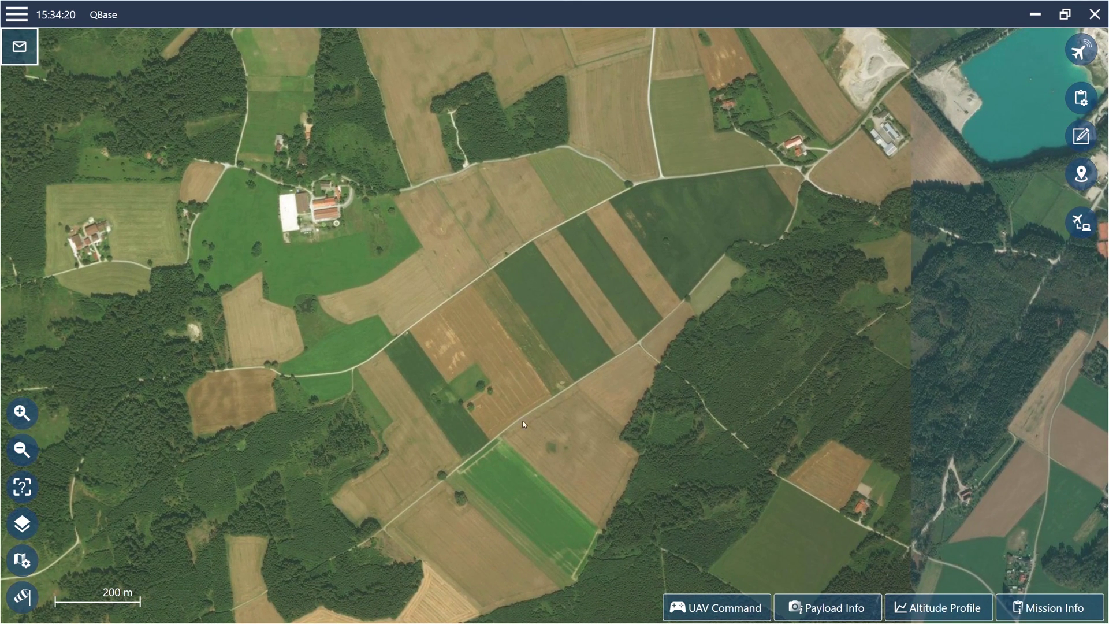
Draw a four-corner survey polygon around the striped fields and pull the left corner outward along the field edge.
click(1088, 136)
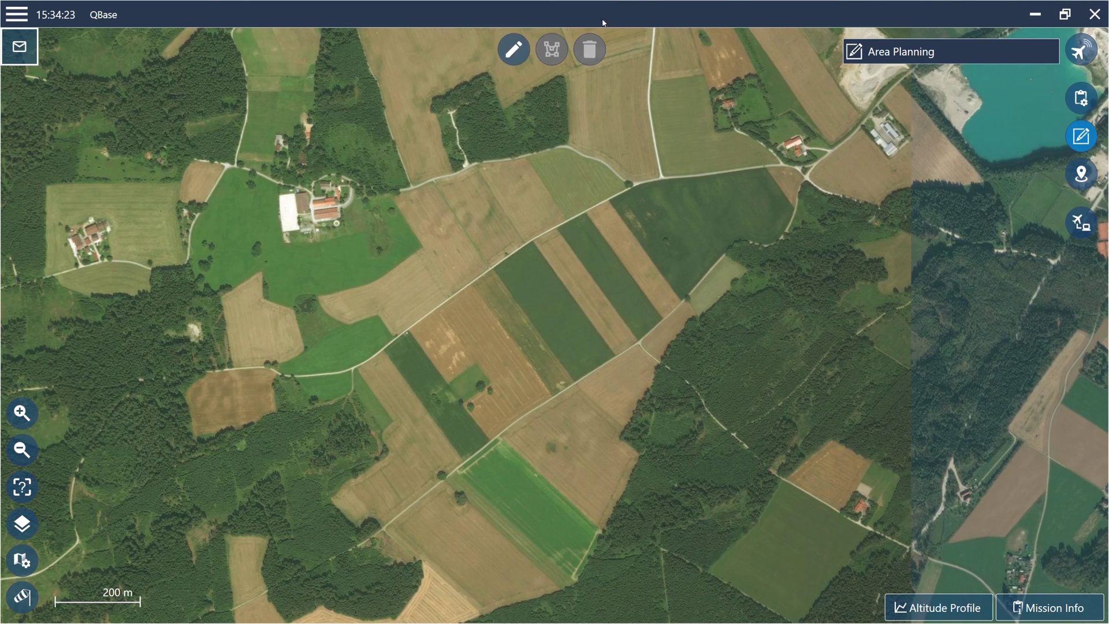
click(513, 50)
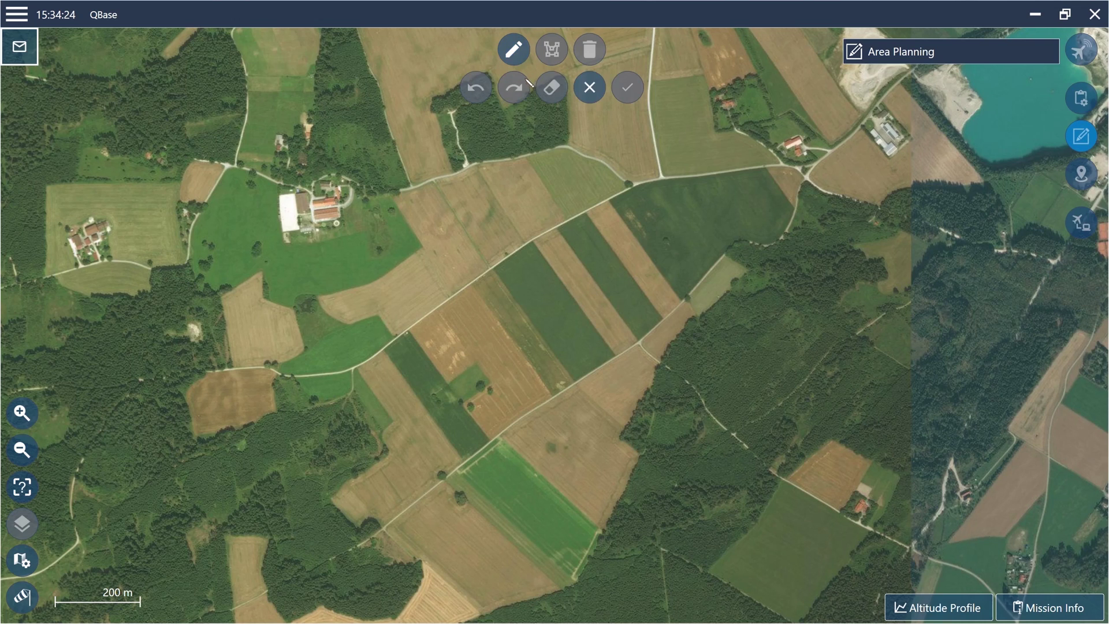
click(595, 191)
click(401, 311)
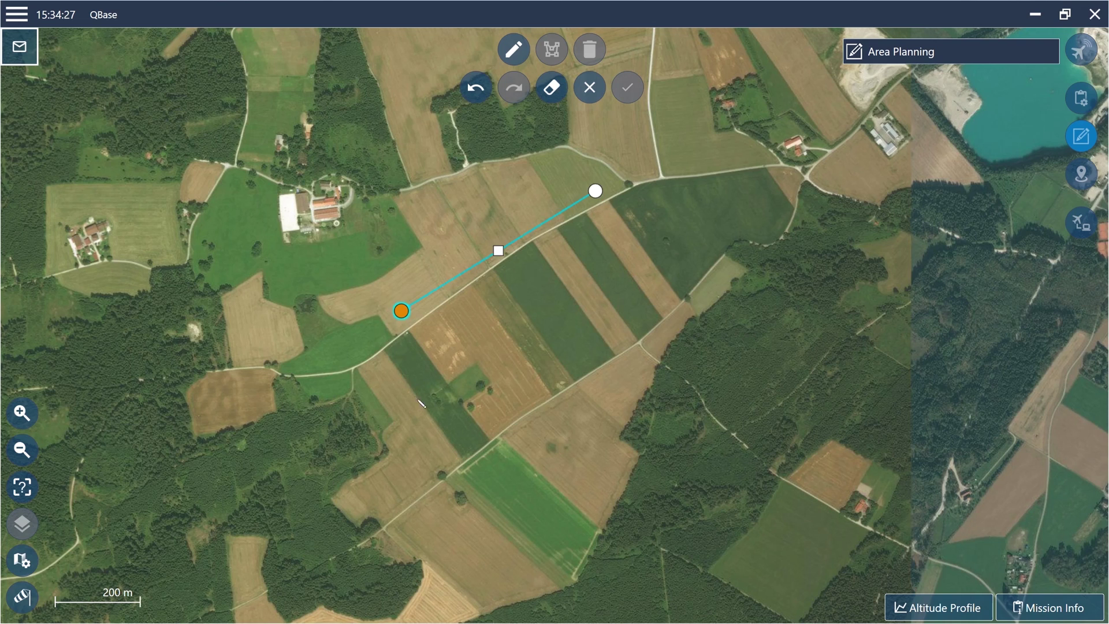
click(460, 441)
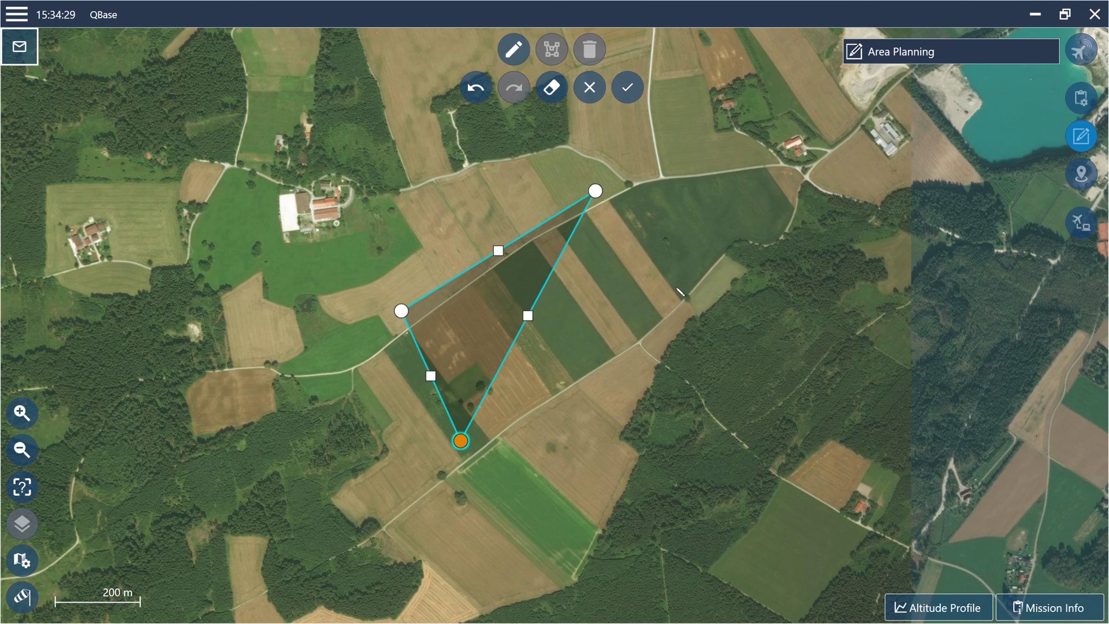
click(694, 269)
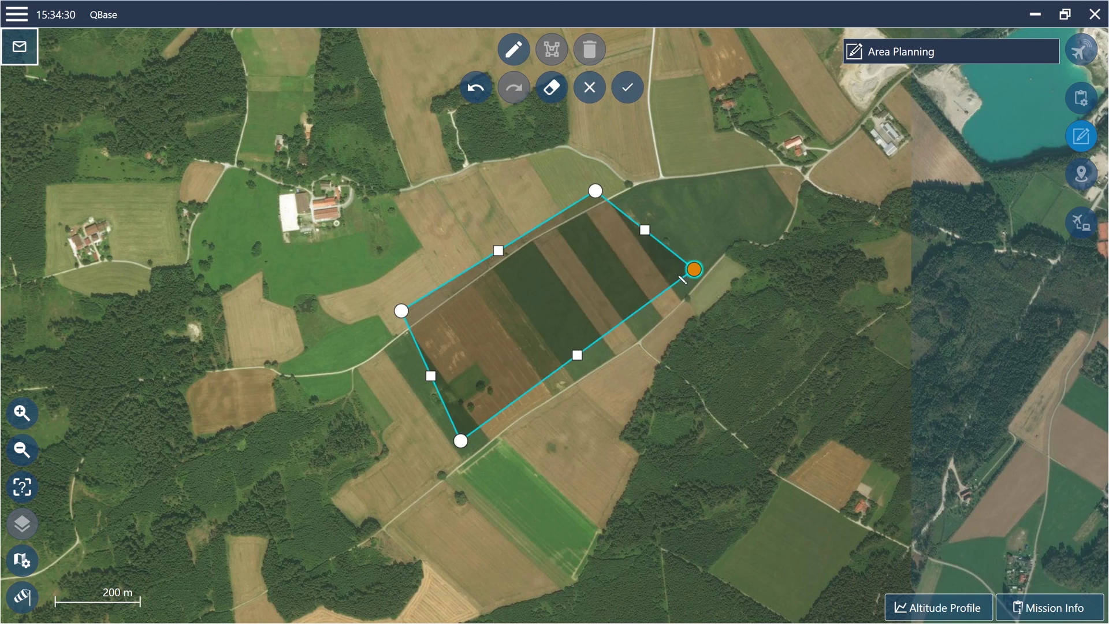
drag(401, 311, 377, 339)
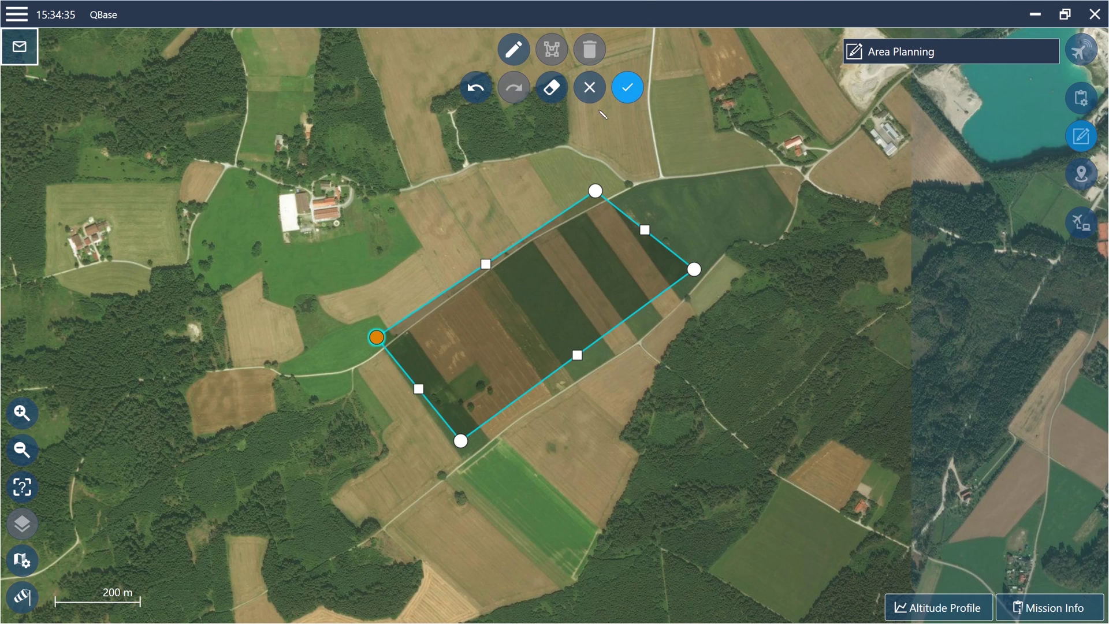
Confirm the area at 120 m survey altitude with the flight-line direction set to Auto.
click(627, 88)
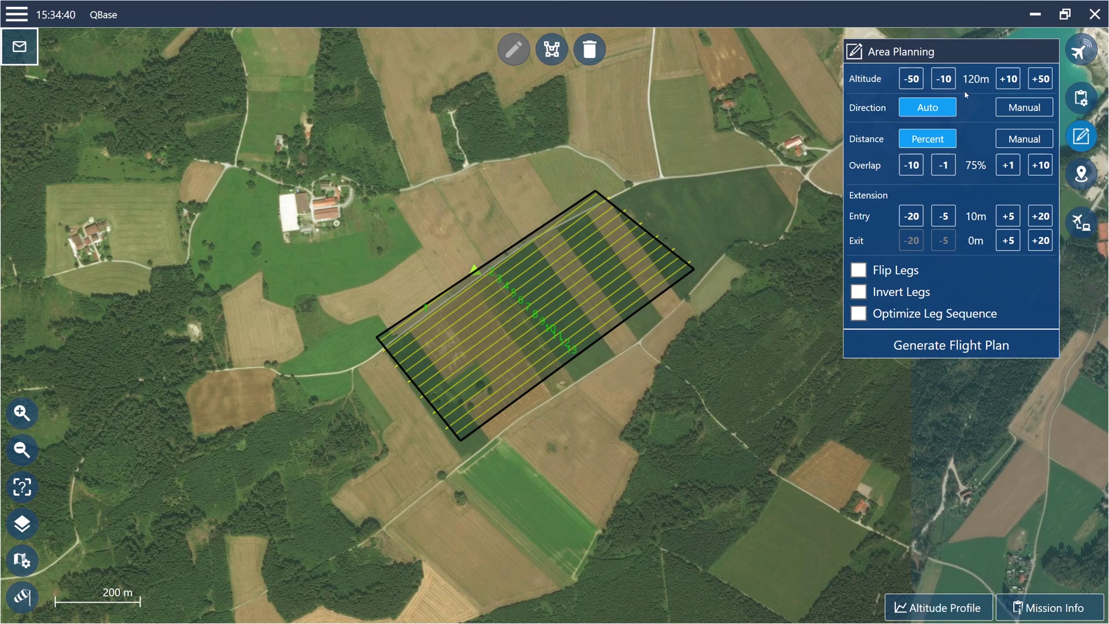
click(1007, 79)
click(1005, 85)
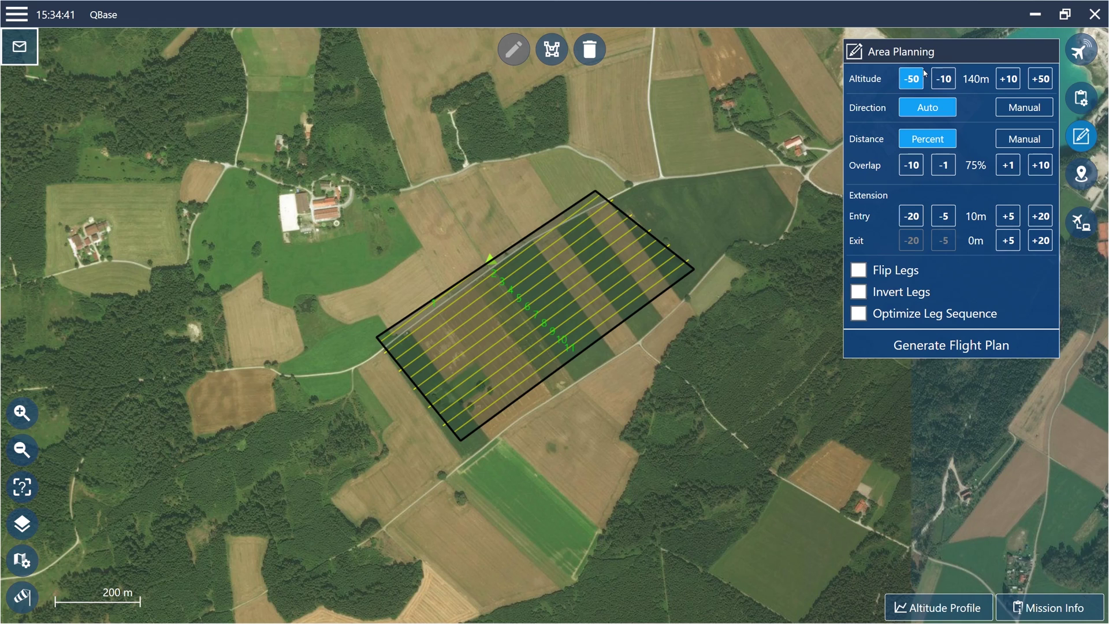
click(941, 80)
click(939, 81)
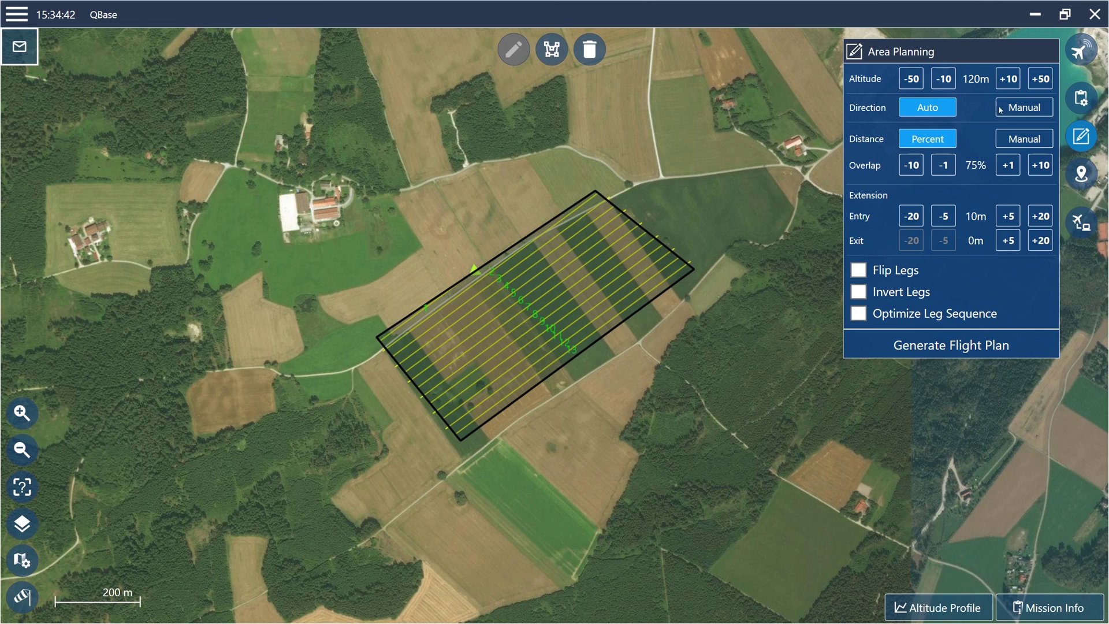
click(1018, 111)
click(1040, 133)
click(1041, 133)
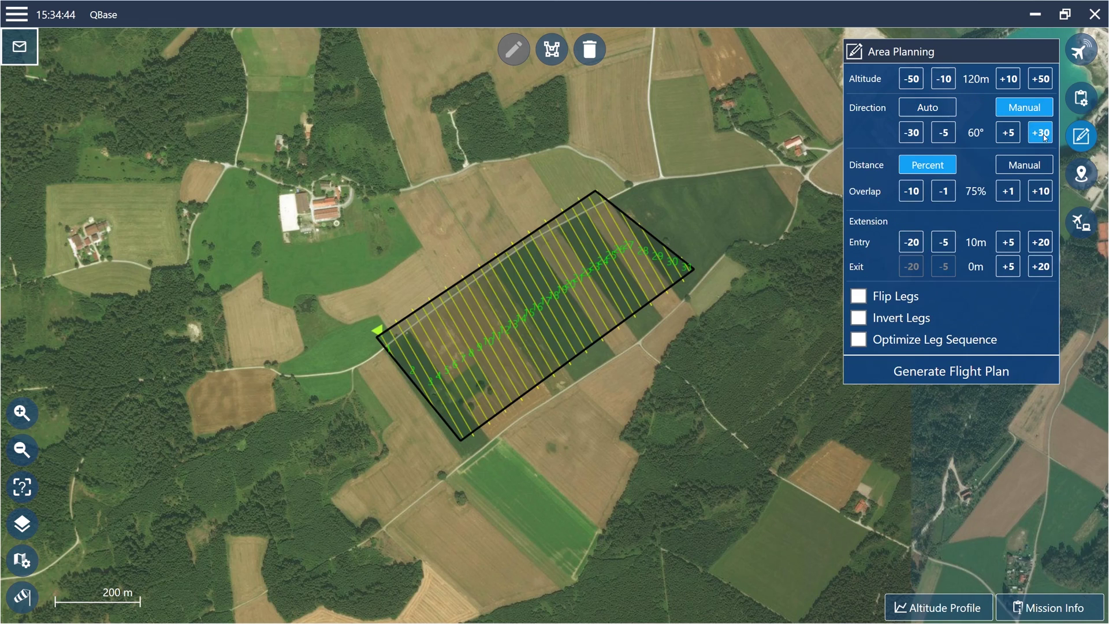
click(946, 112)
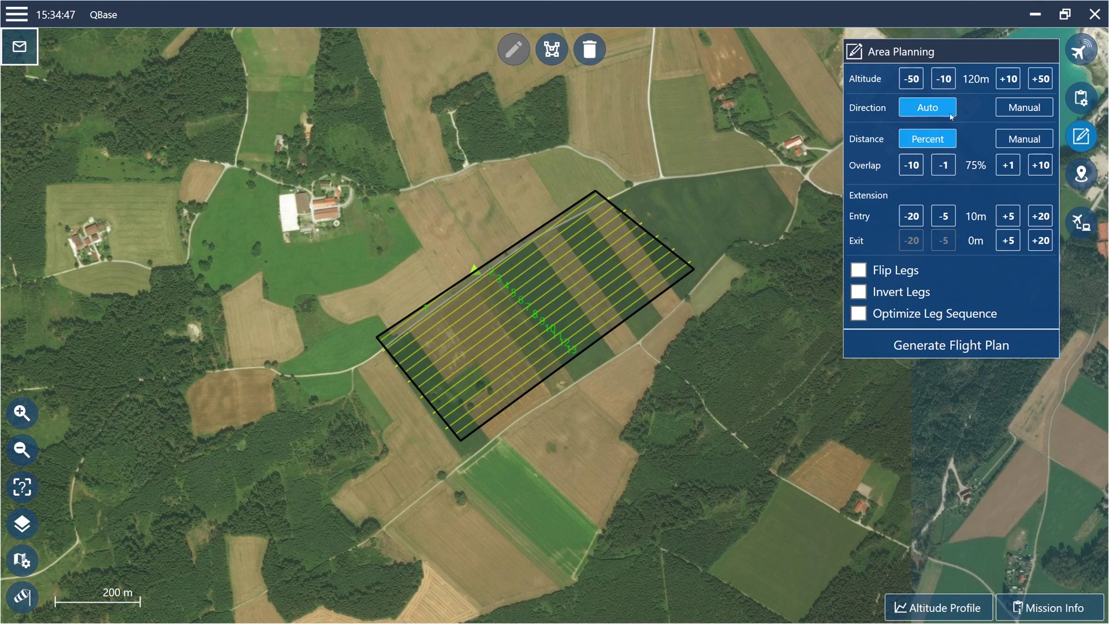
Try fixed-distance line spacing with a 92 m initial offset, then revert to 75% overlap spacing.
click(1034, 144)
click(1040, 165)
click(919, 166)
click(918, 166)
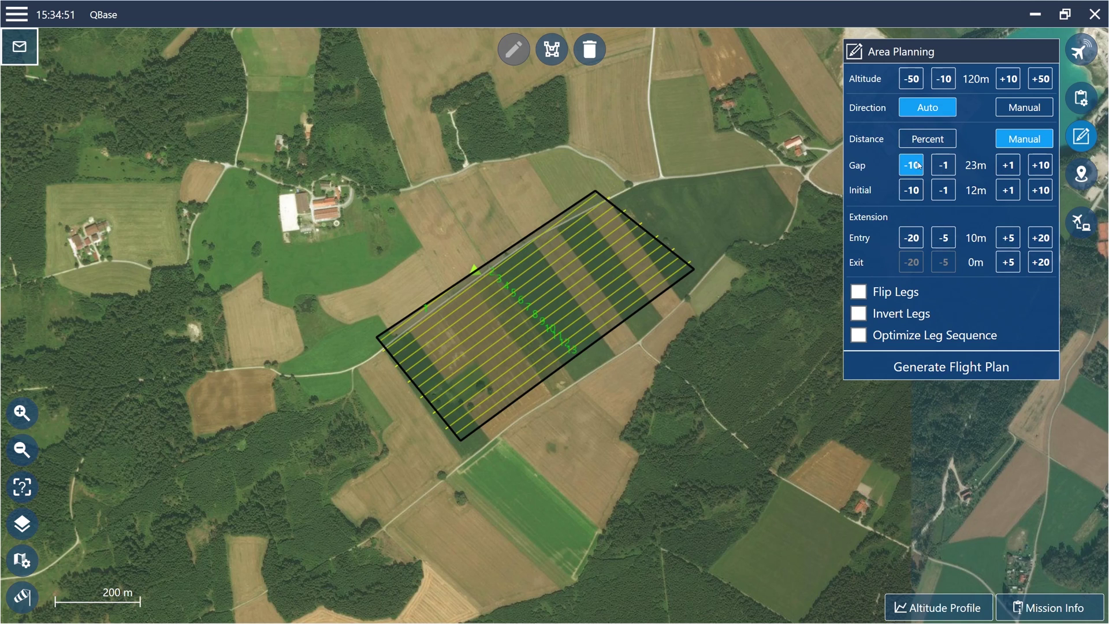
click(1042, 192)
click(1042, 191)
click(1042, 191)
click(1042, 191)
click(1041, 192)
click(1041, 191)
click(1042, 192)
click(1041, 192)
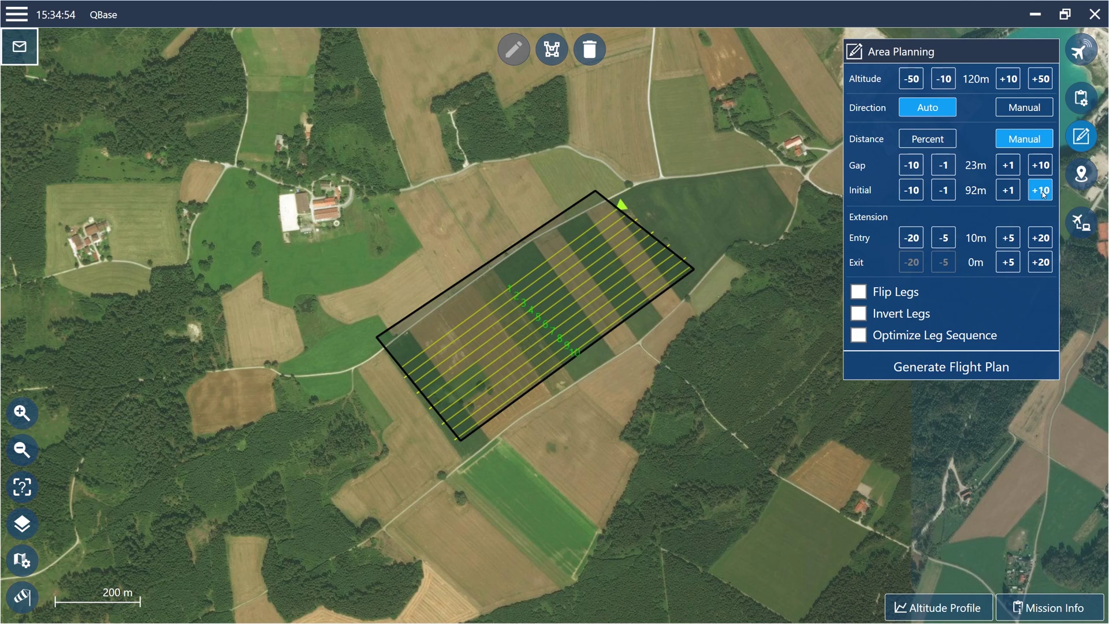
click(945, 146)
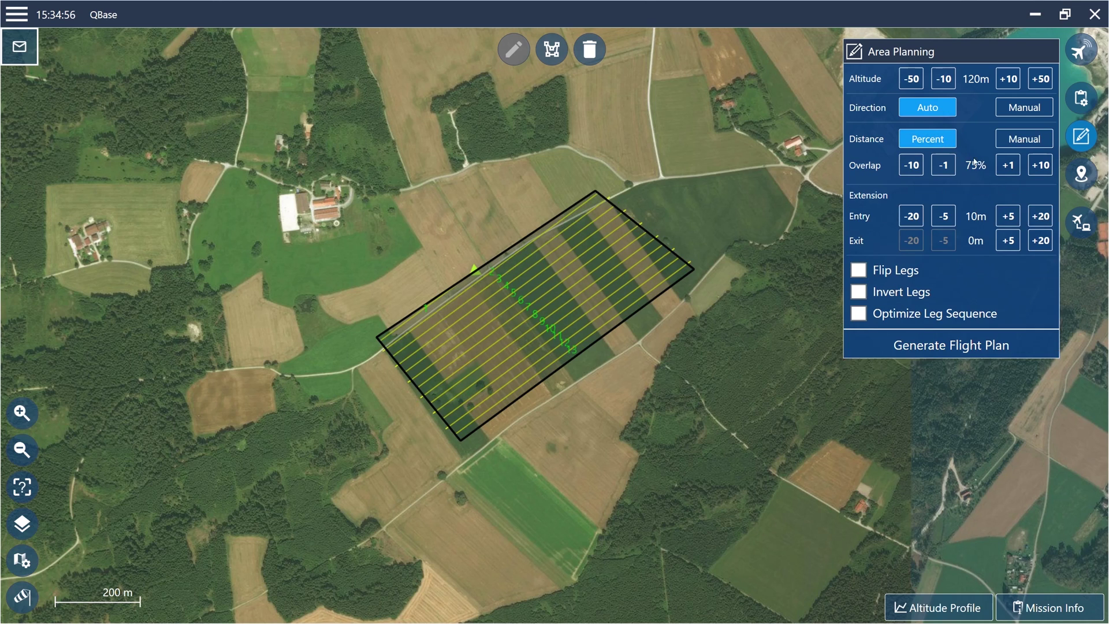
Set the entry extension to 10 m.
click(1043, 218)
click(1046, 220)
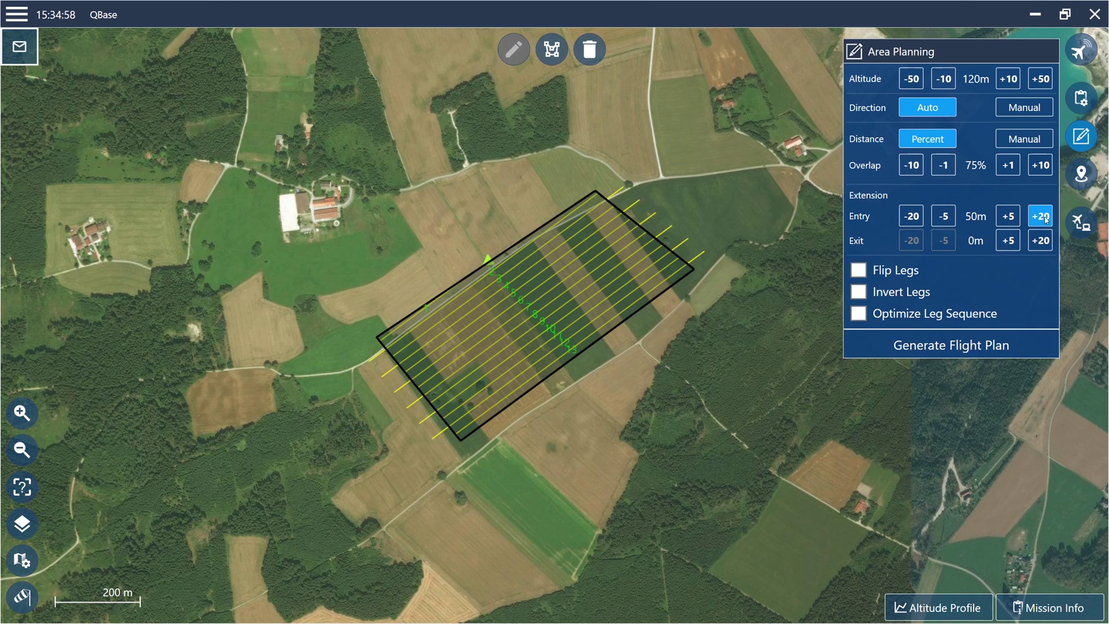
click(1046, 220)
click(910, 215)
click(910, 215)
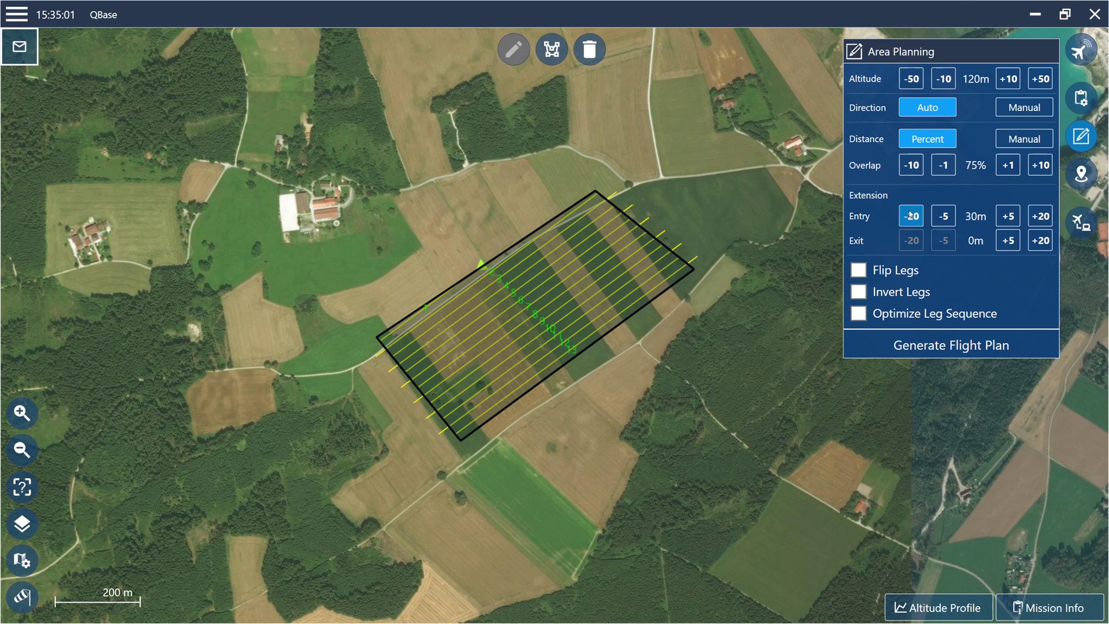
click(911, 215)
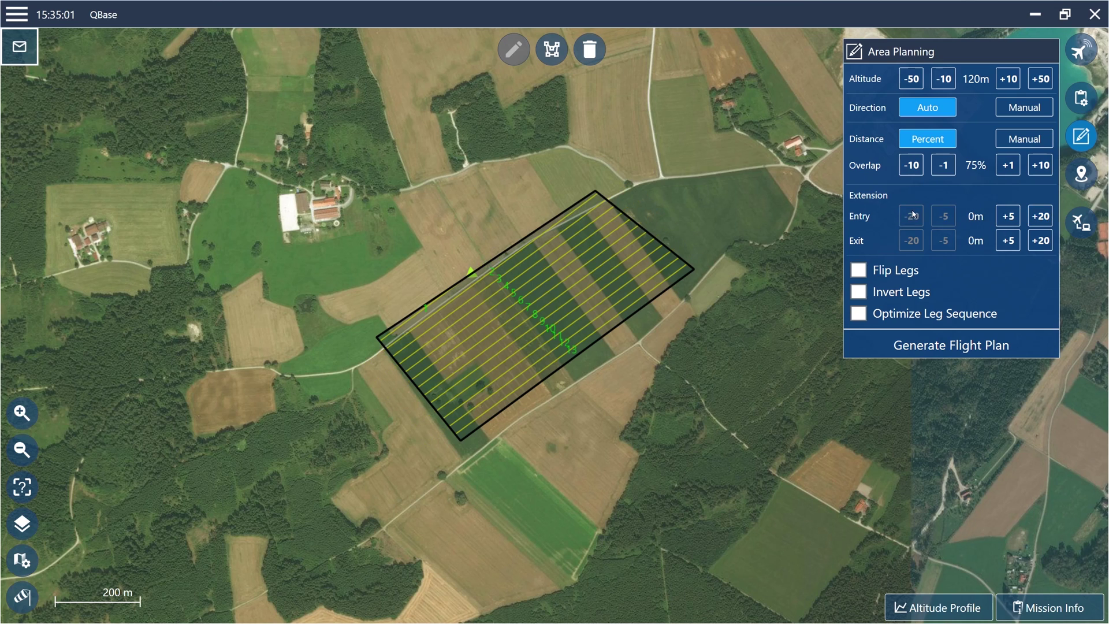
click(1009, 217)
click(1009, 217)
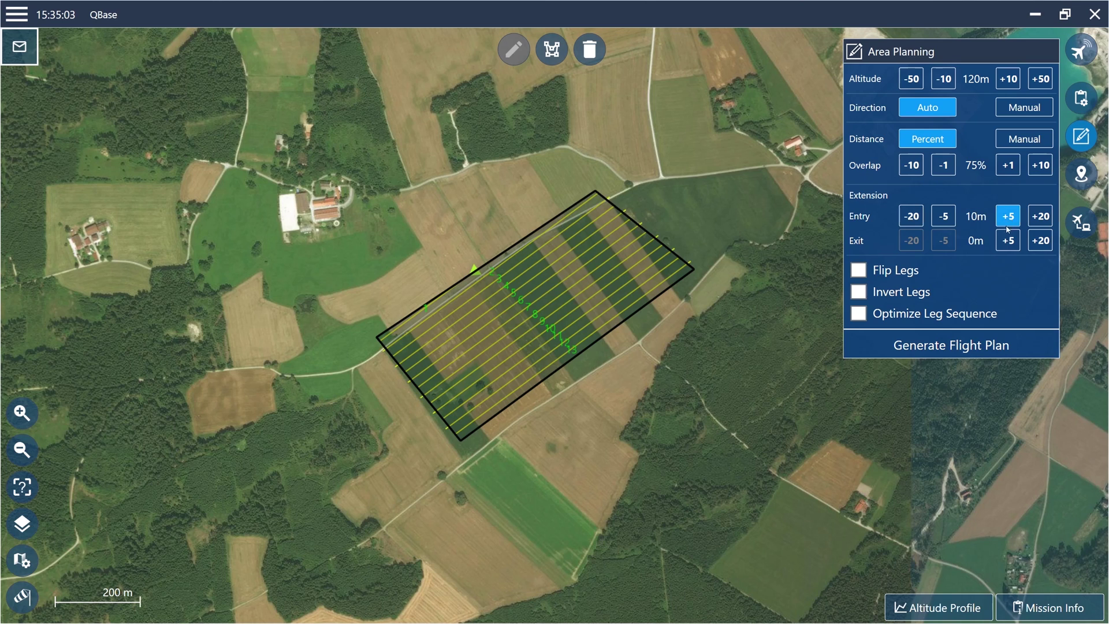
Leave the exit extension at 0 m after trying longer values.
click(1047, 241)
click(1047, 241)
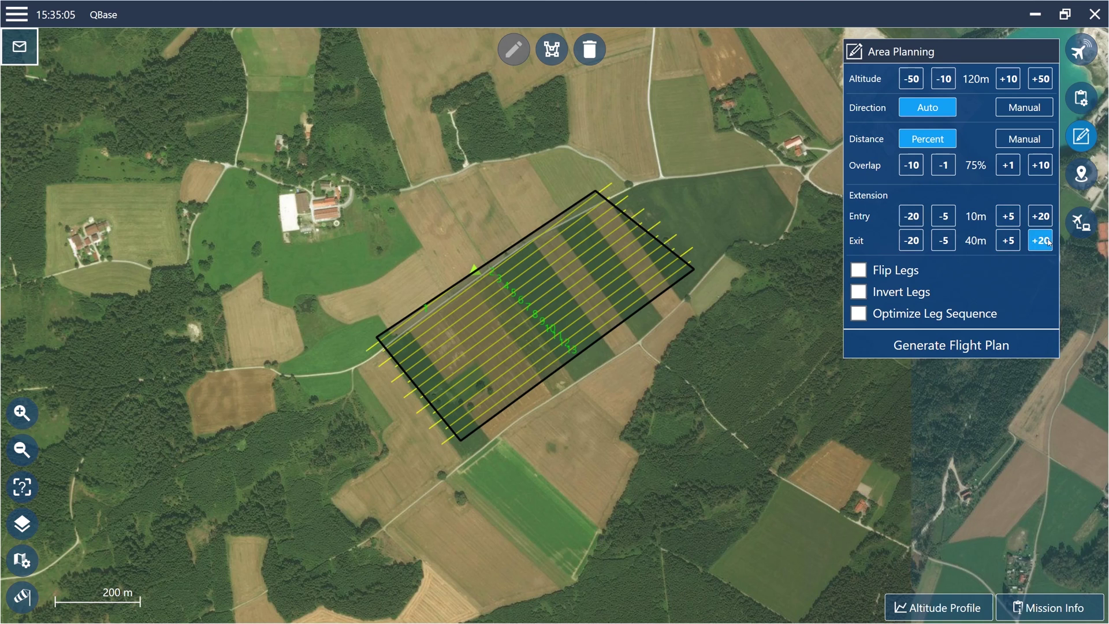
click(1048, 242)
click(914, 241)
click(918, 241)
click(918, 242)
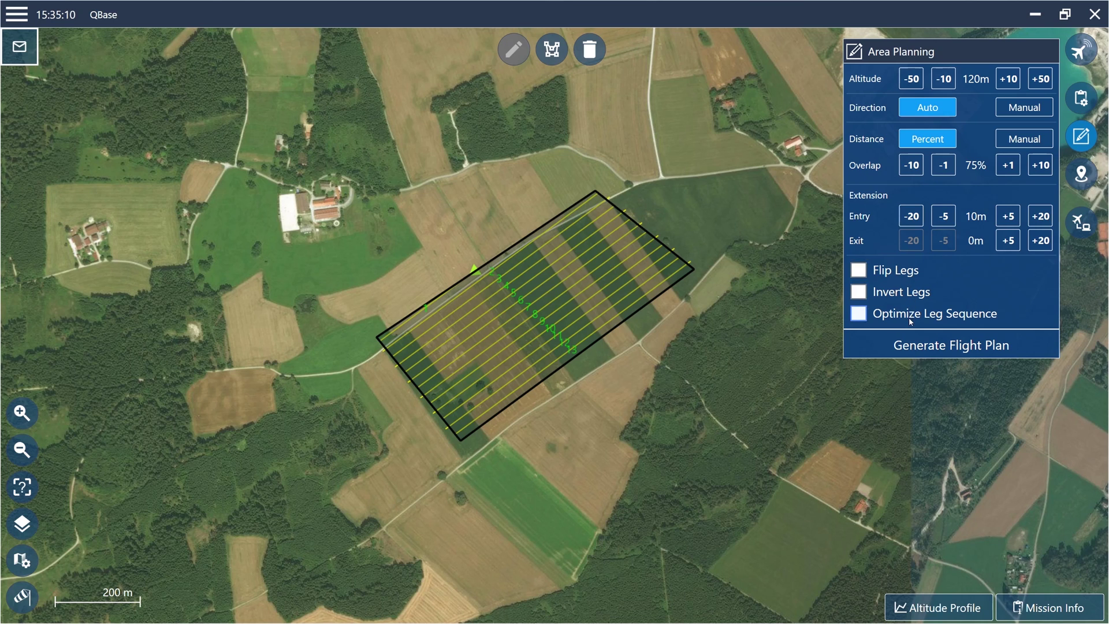
Generate the flight plan and check the summary: 39 waypoints, about 12.279 km, 12:20 flight time.
click(1034, 607)
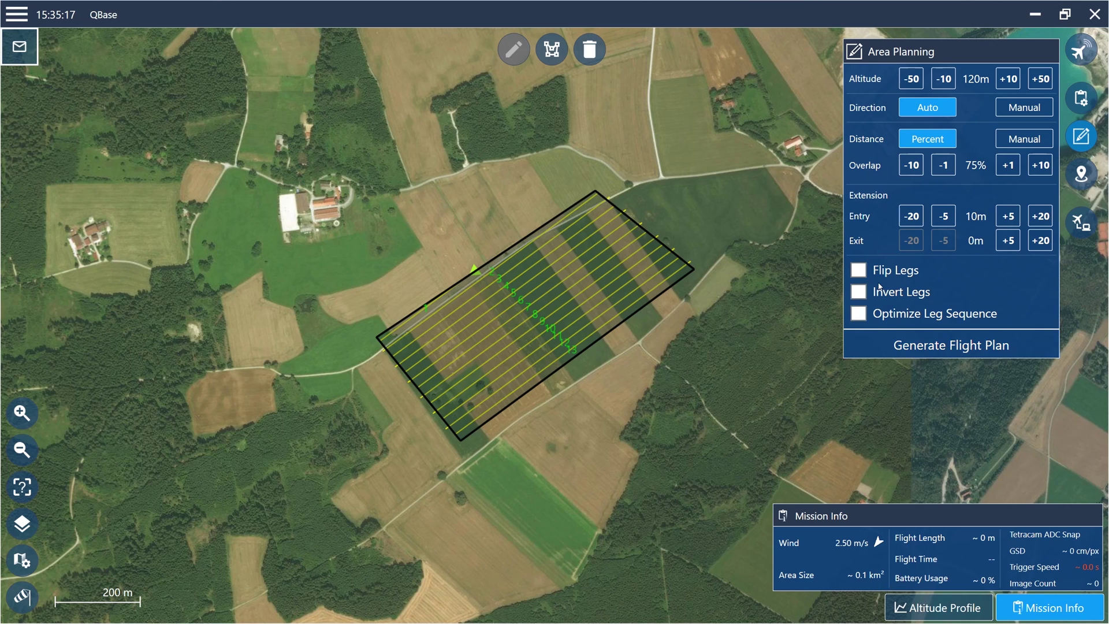
click(906, 345)
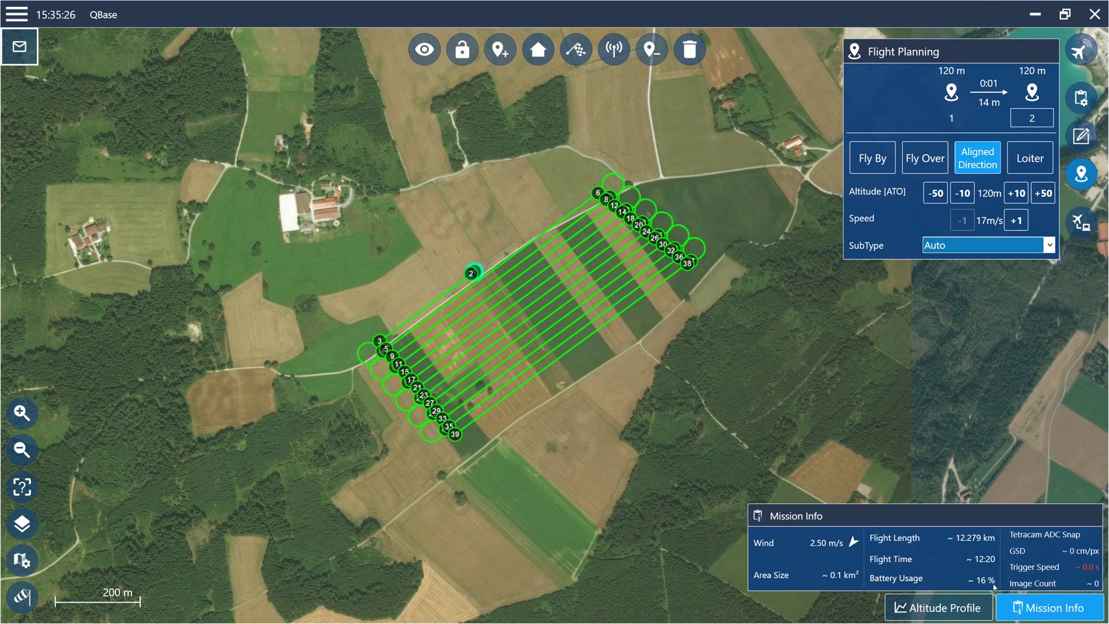
Place the home point on the field beside the survey lines, with a 40 m transition altitude.
click(1017, 606)
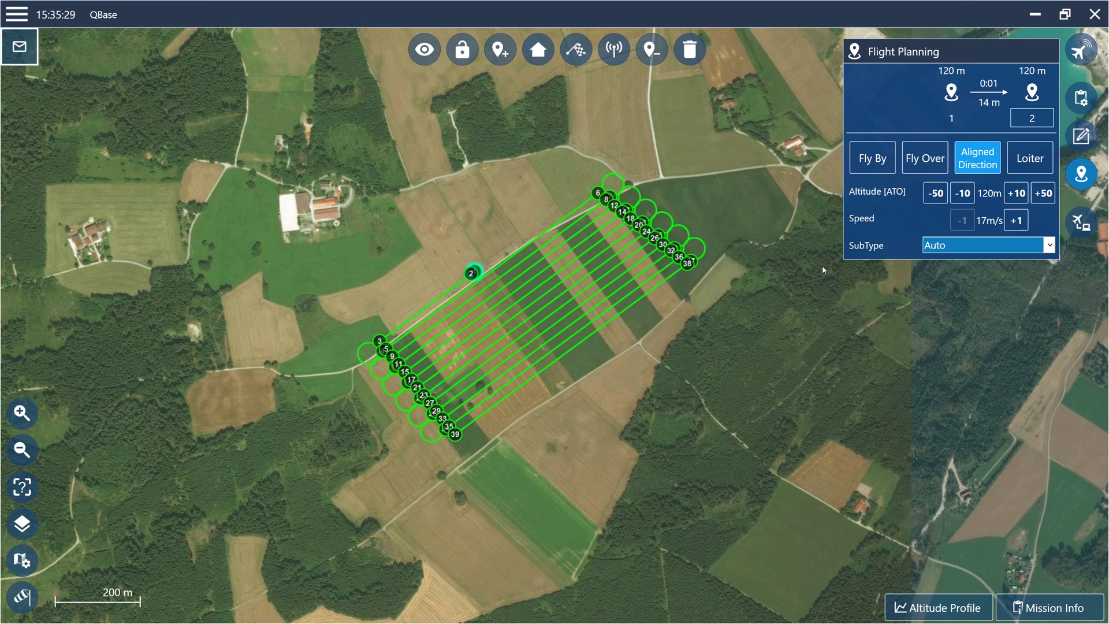
click(543, 55)
click(623, 331)
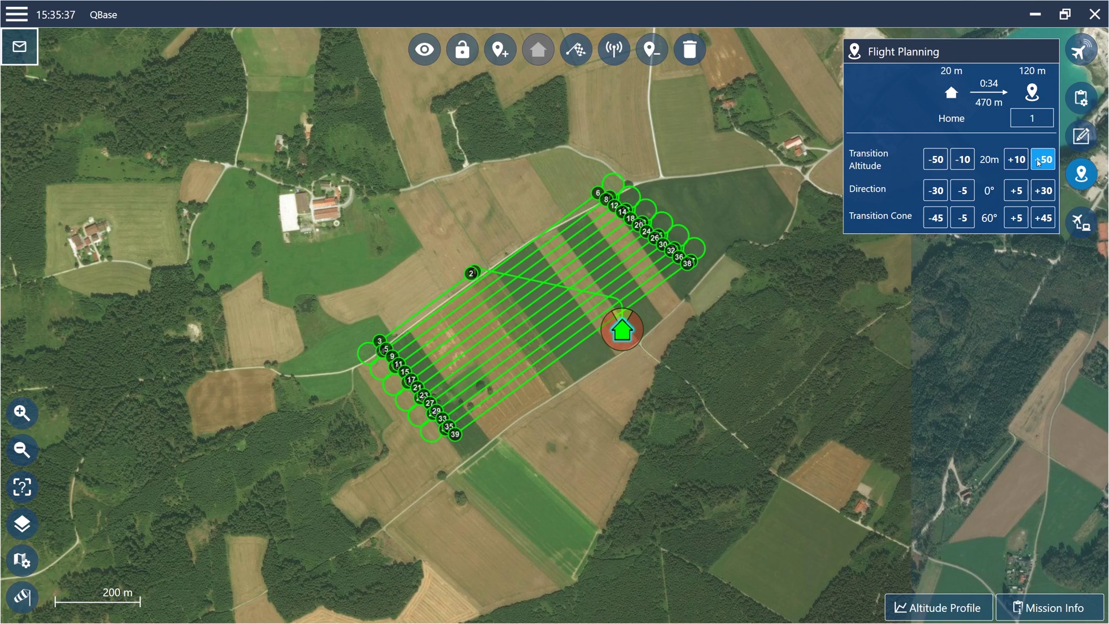
click(1023, 166)
Lower the home transition altitude to 20 m.
click(1016, 159)
click(1017, 159)
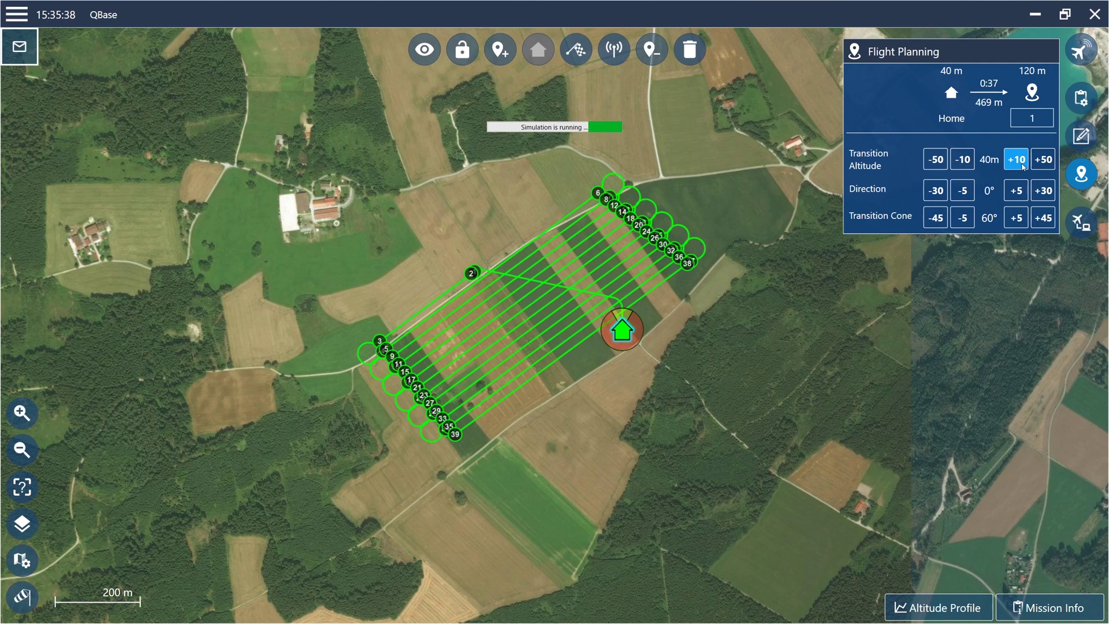
click(1016, 159)
click(969, 167)
click(970, 166)
click(970, 166)
click(969, 167)
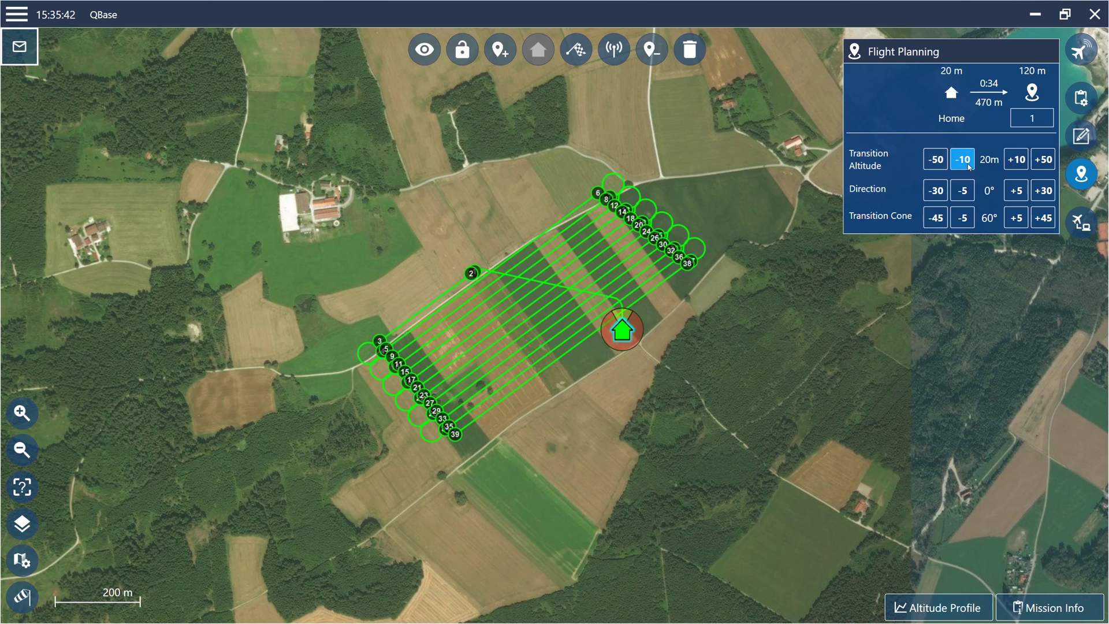
Set the transition direction to 35° and the cone to 55°, then review the altitude profile.
click(1044, 191)
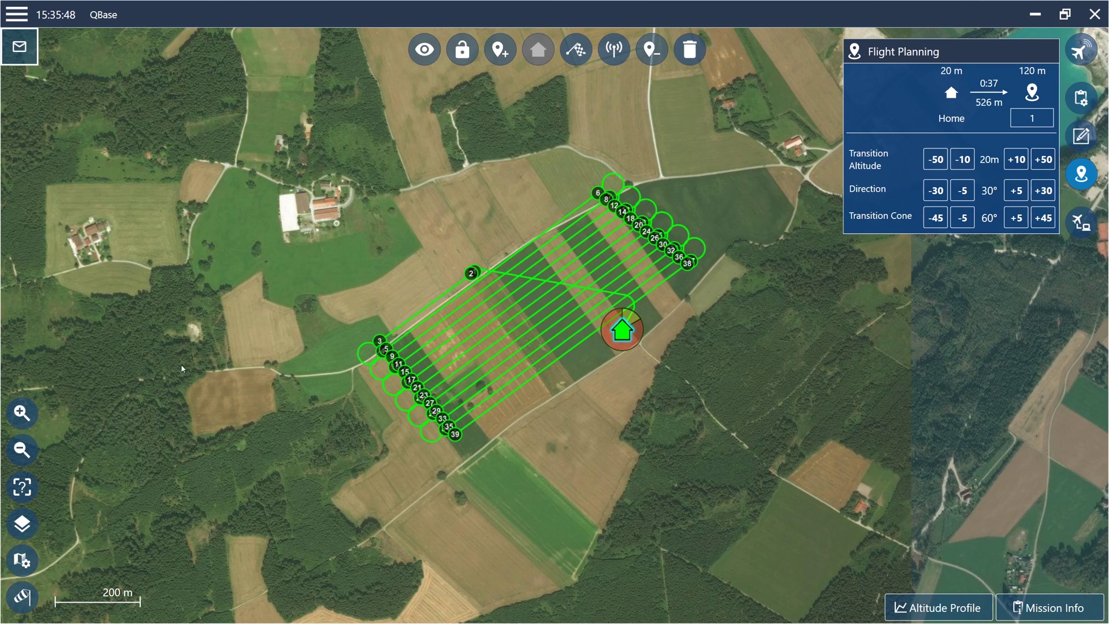
click(21, 415)
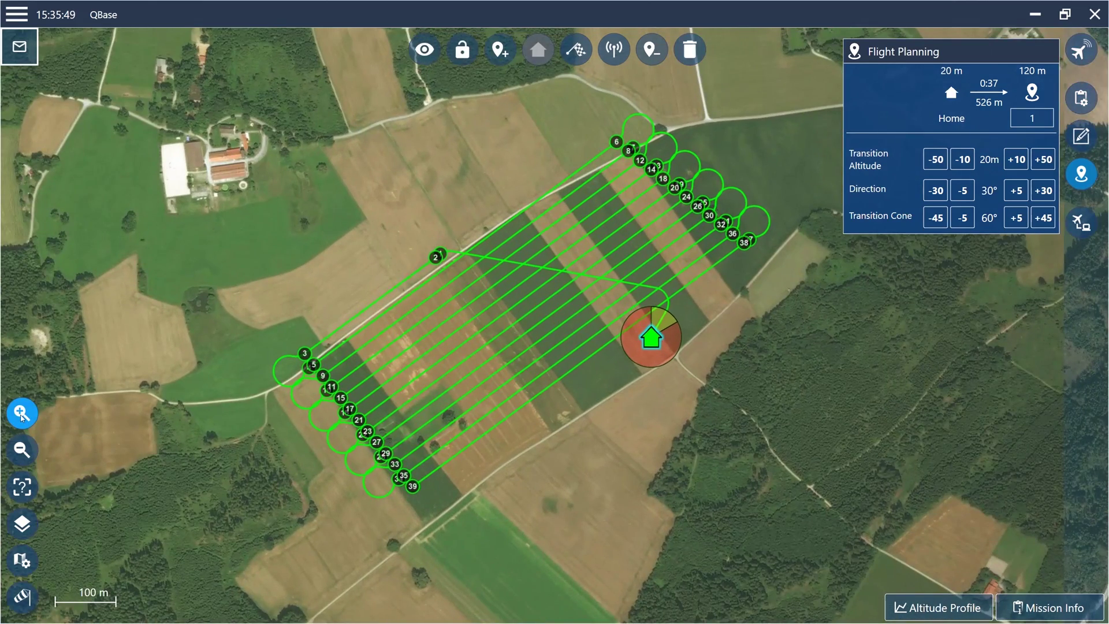
click(21, 415)
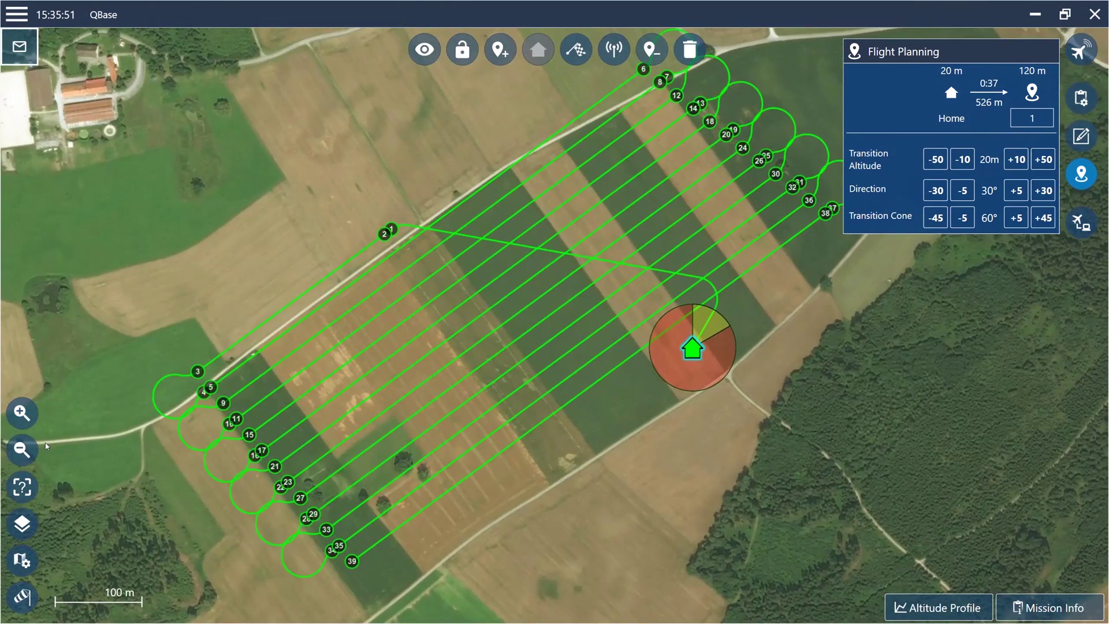
click(27, 610)
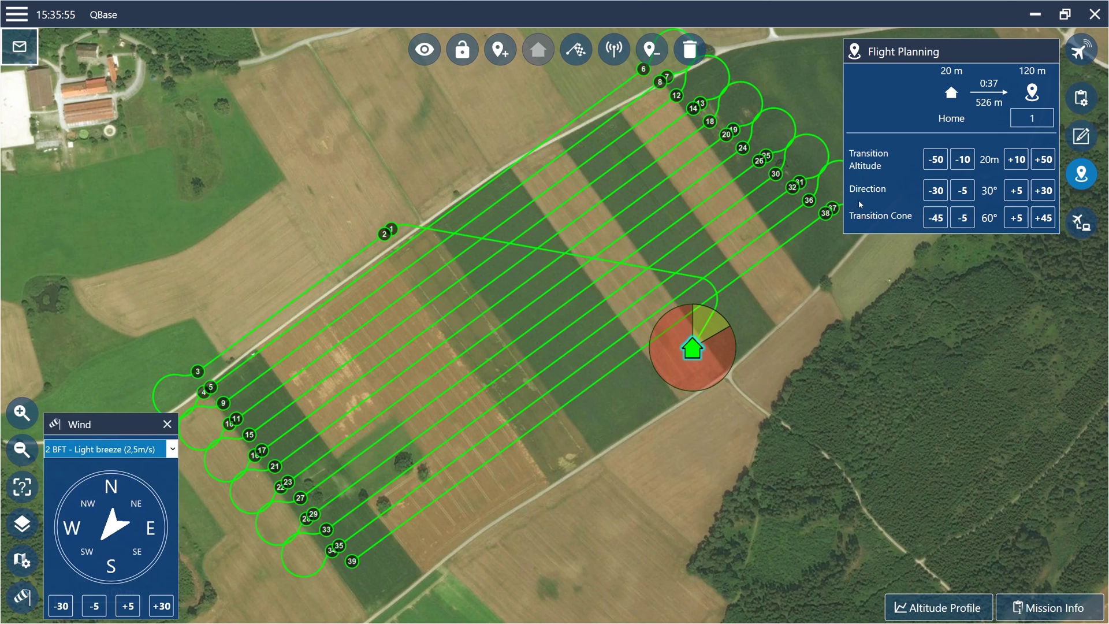
click(1023, 188)
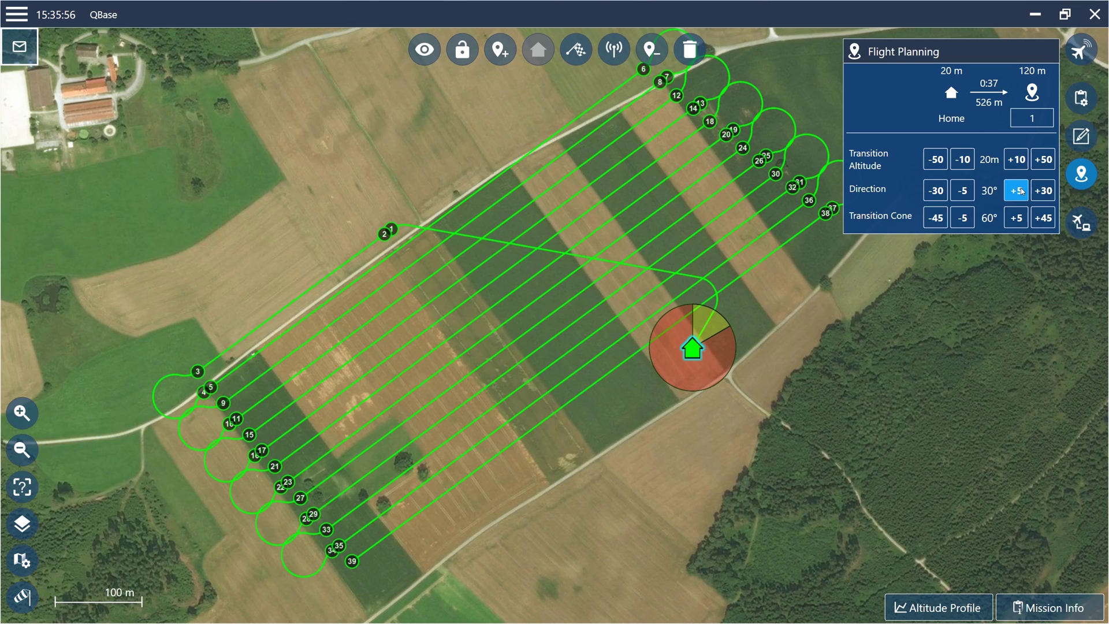
click(1022, 191)
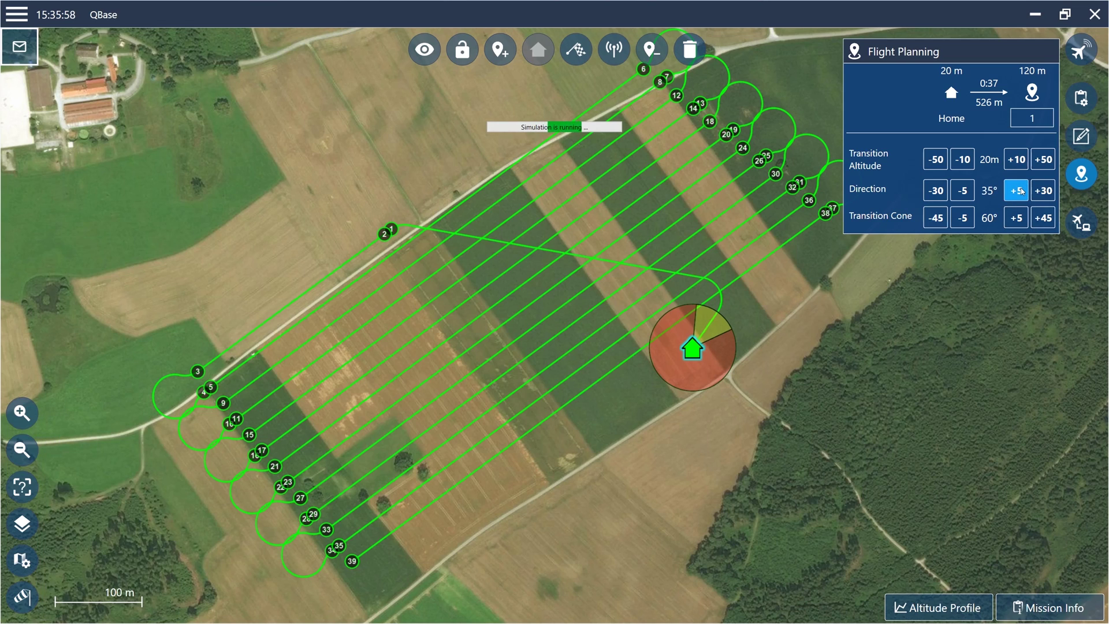
click(961, 219)
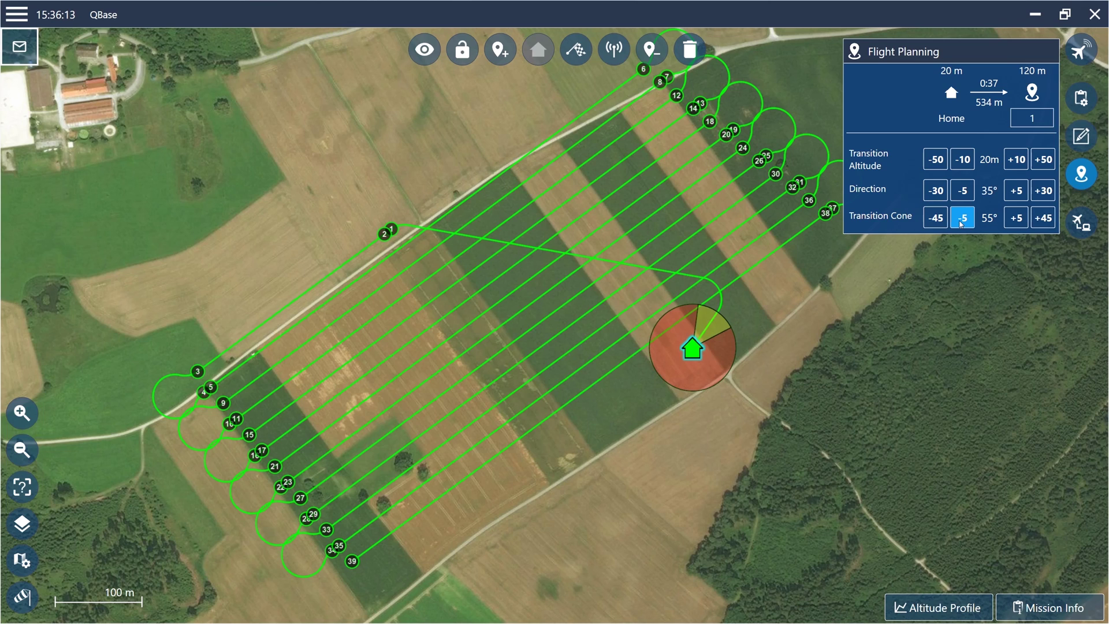
click(962, 606)
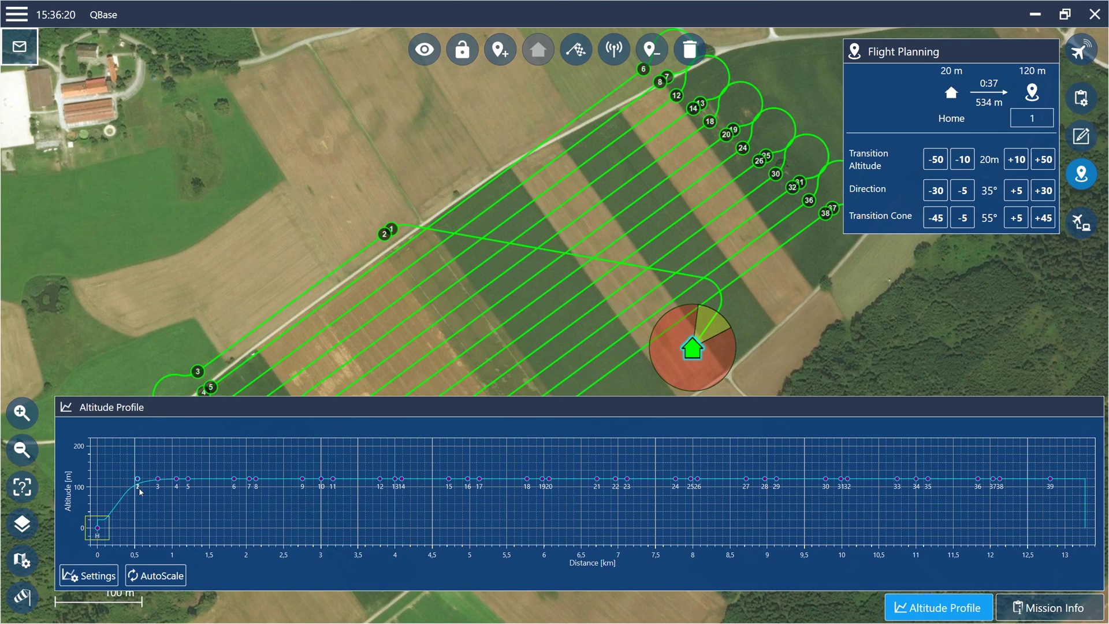
click(959, 613)
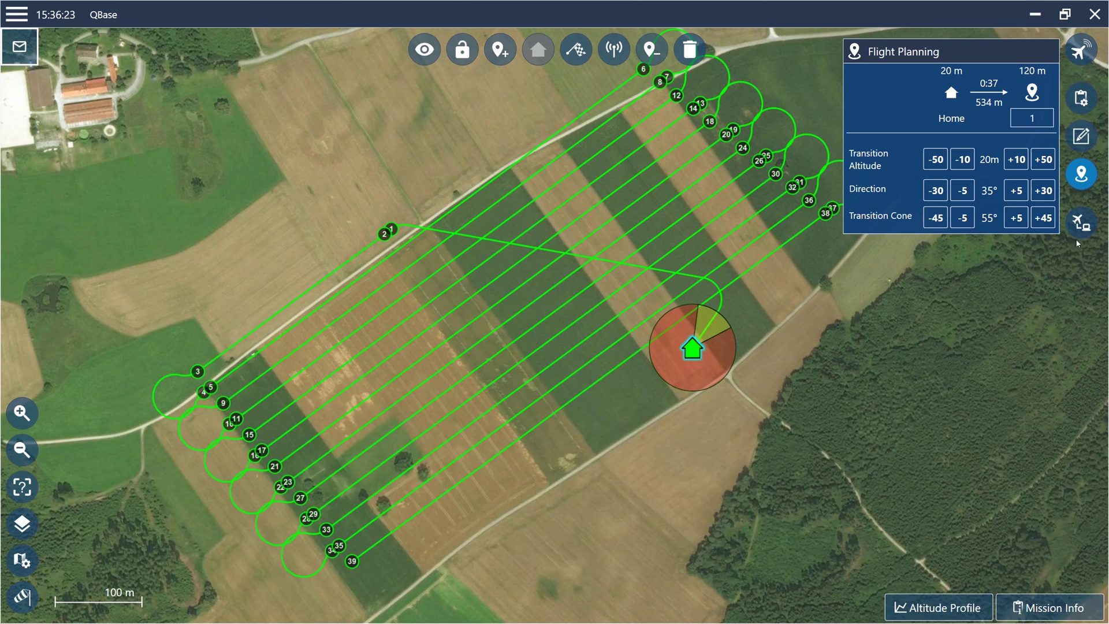
Invert the flight legs and regenerate the plan, overwriting the current one.
click(1081, 136)
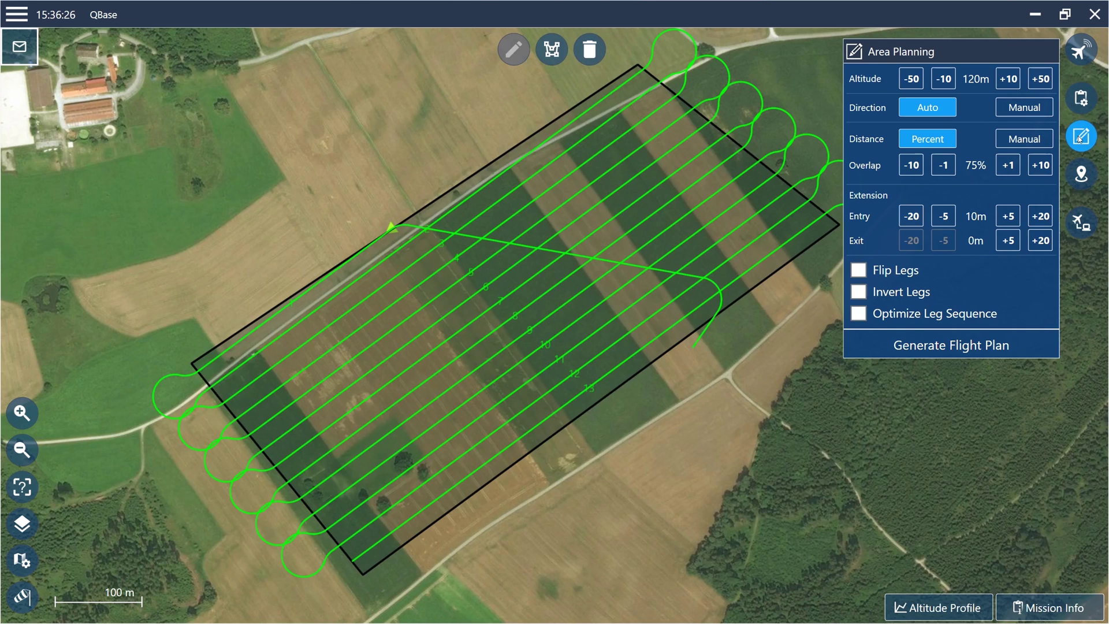
click(889, 275)
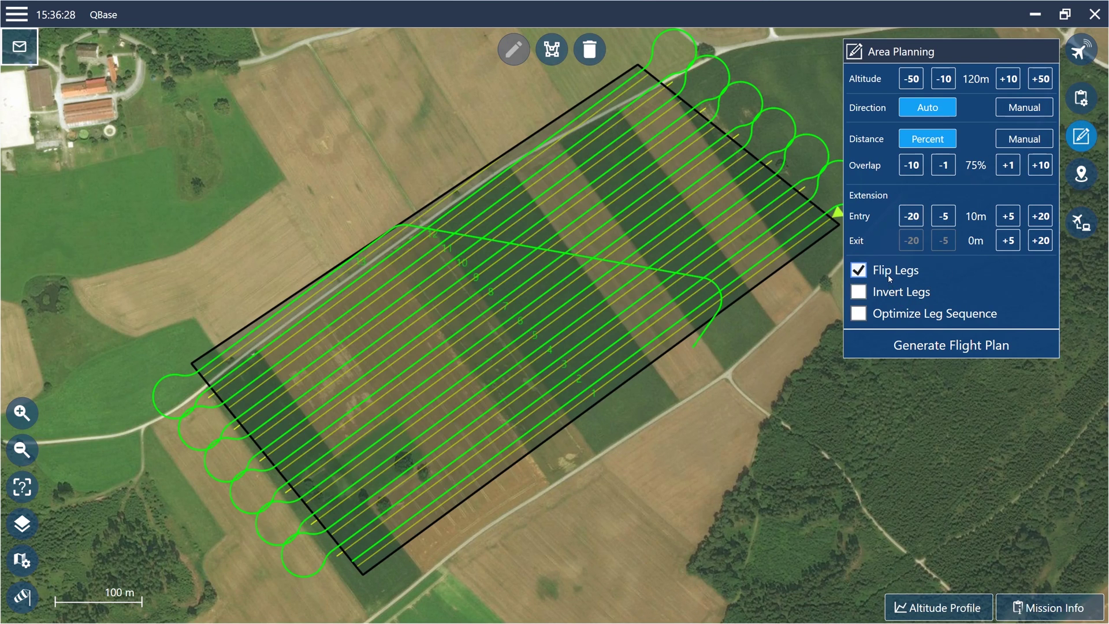
click(889, 275)
click(892, 294)
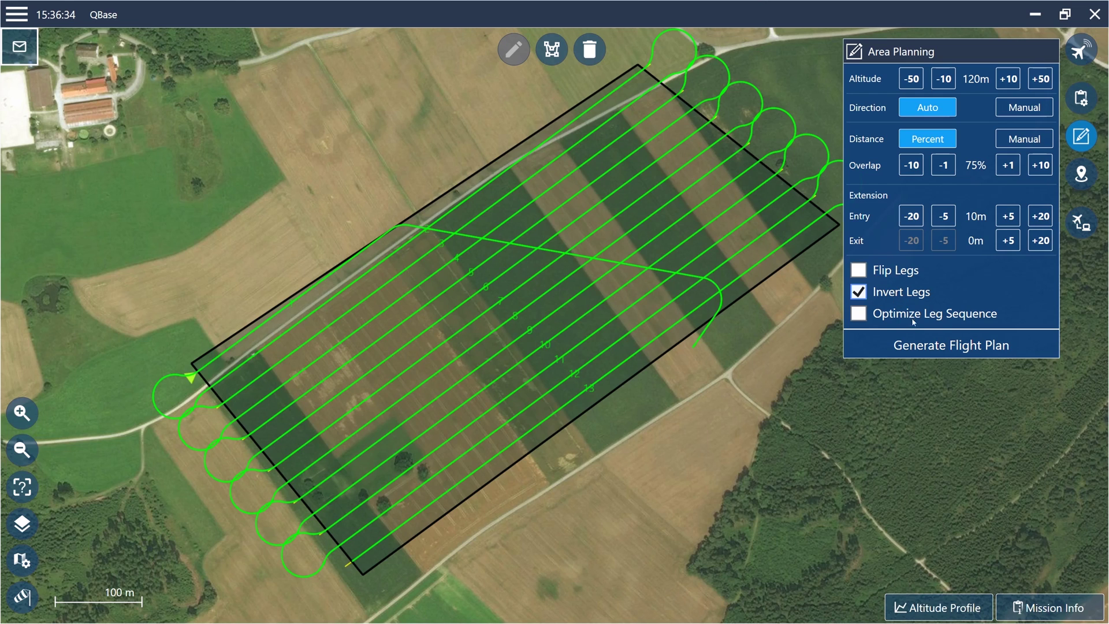
click(937, 355)
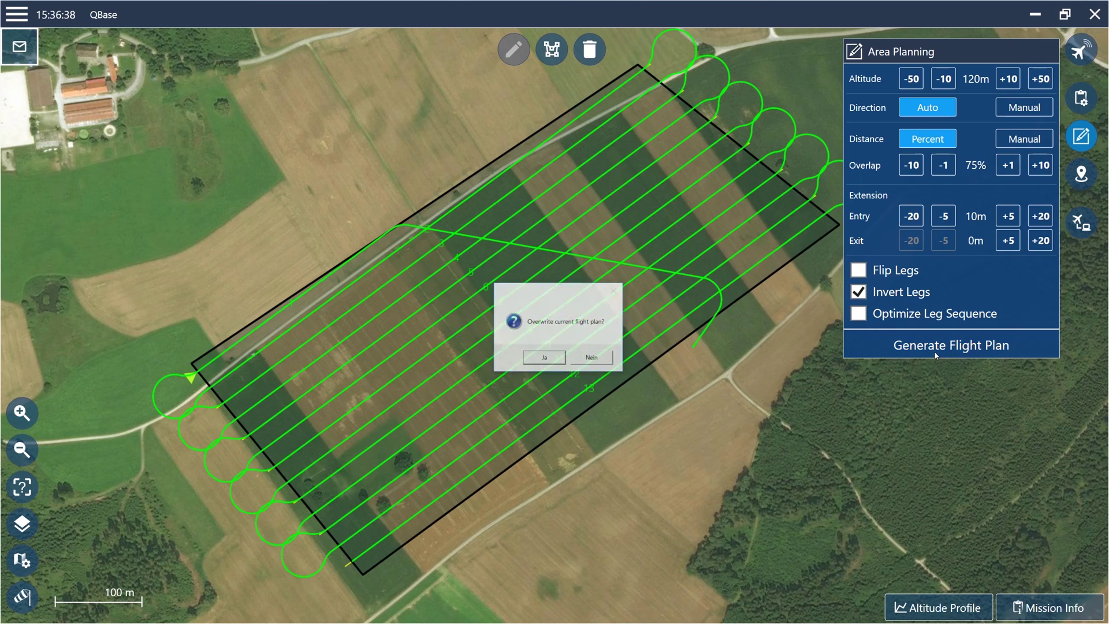
click(552, 359)
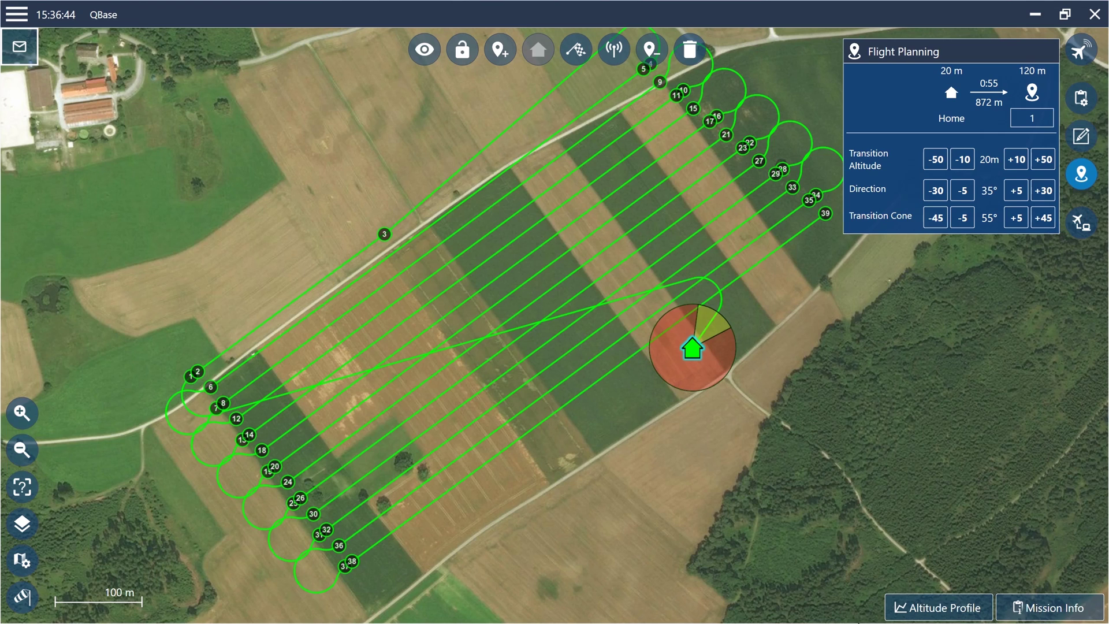
Review the altitude profile, then place a landing point on the map just south of home.
click(934, 609)
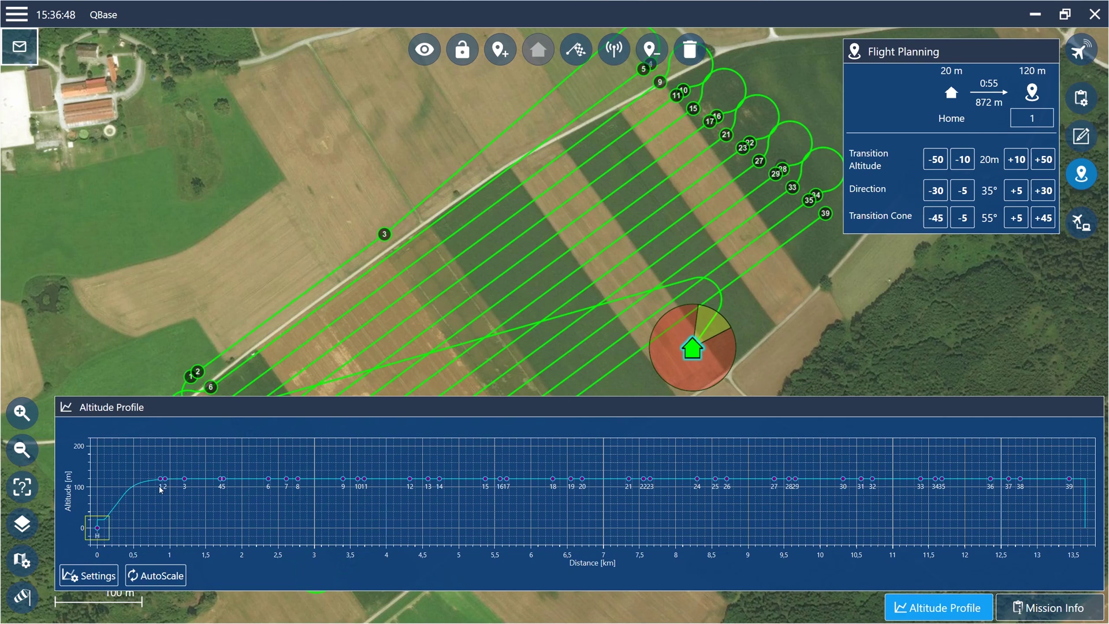
click(938, 615)
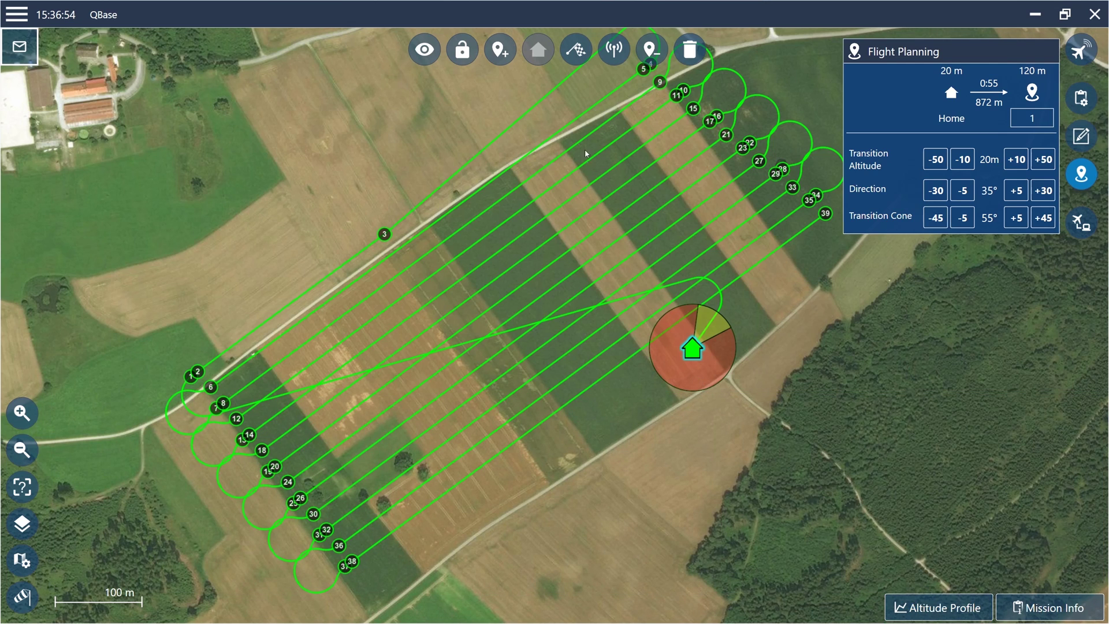
click(576, 49)
click(668, 345)
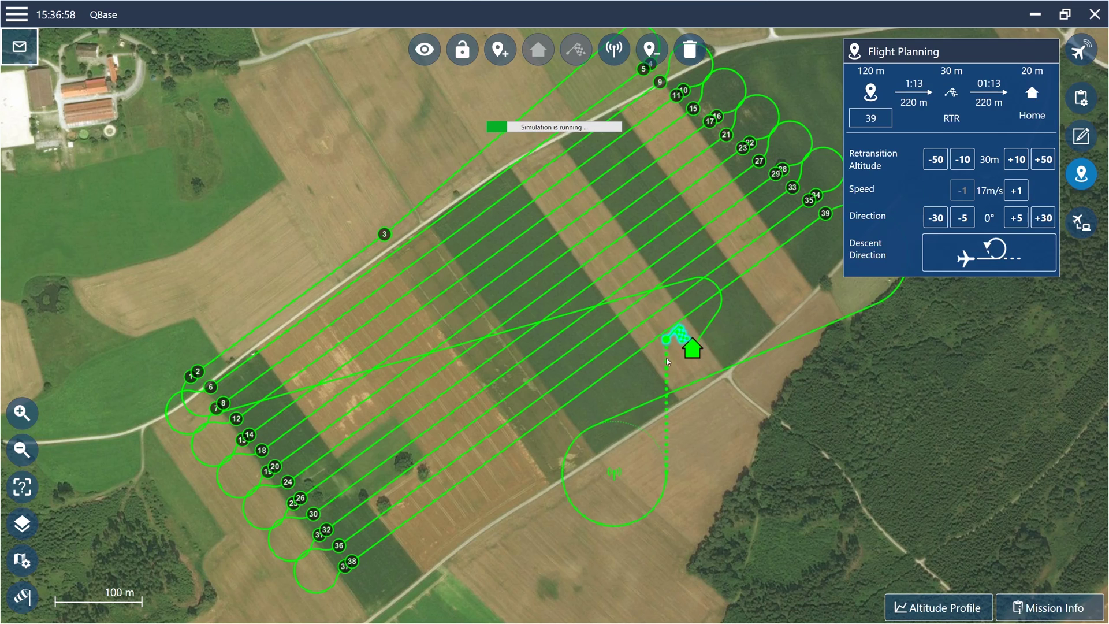
Try the RTR altitude and speed adjustments, leaving retransition altitude at 30 m and speed at 17 m/s.
click(1017, 159)
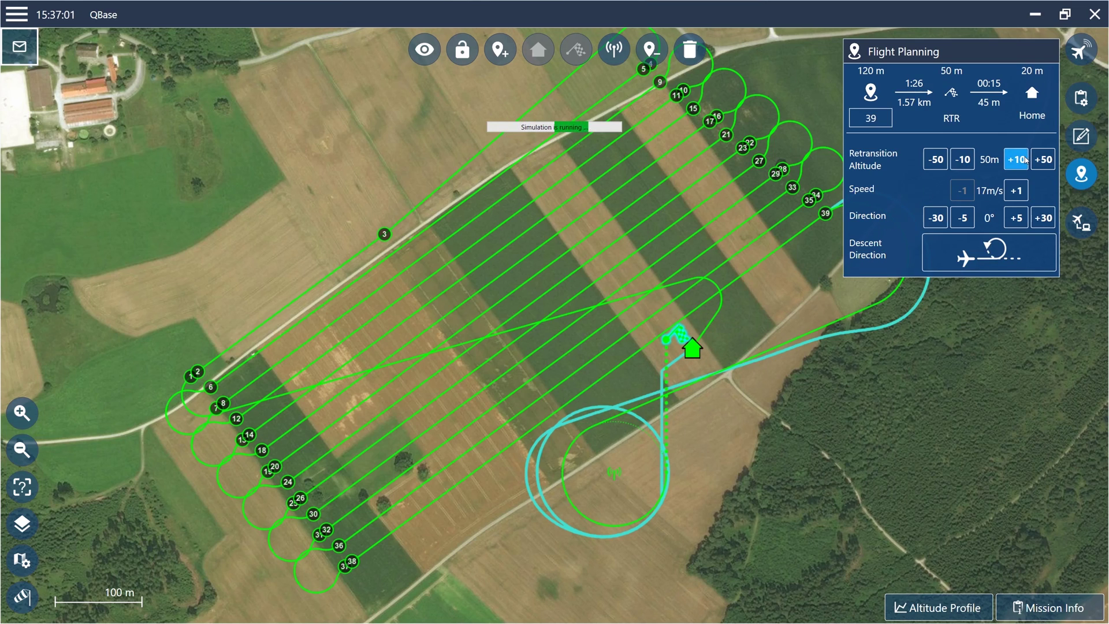
click(1026, 160)
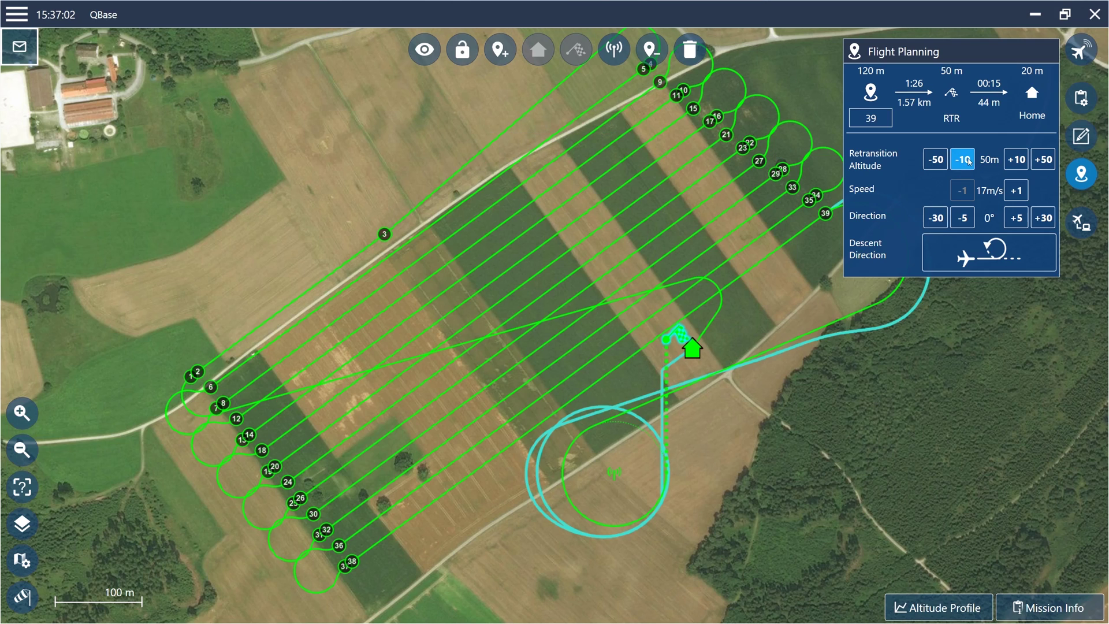
click(969, 162)
click(969, 161)
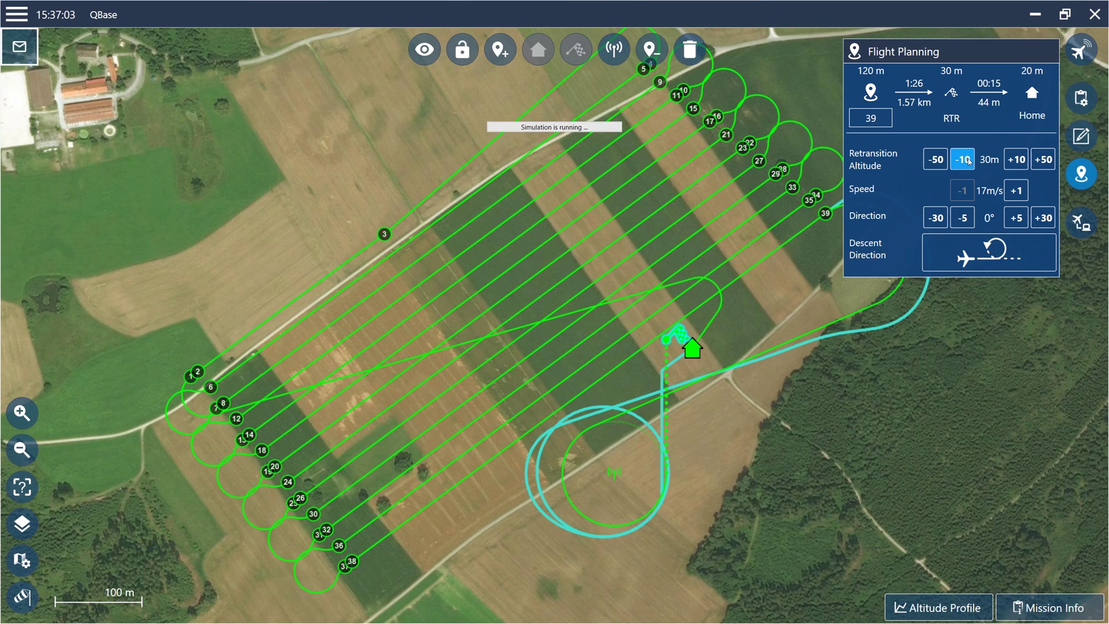
click(1022, 197)
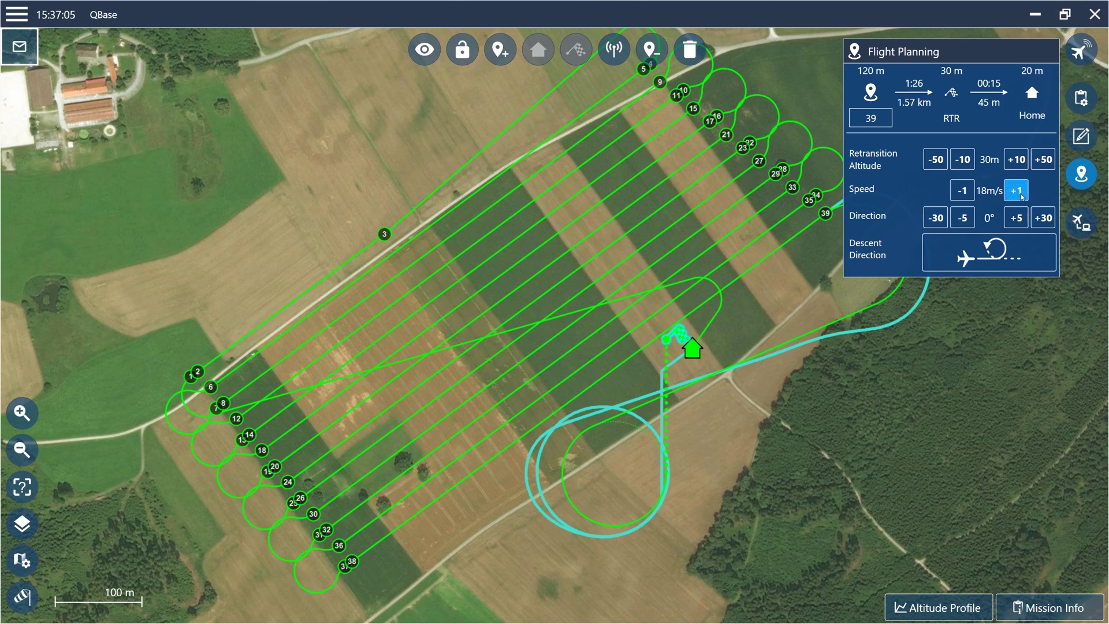
click(962, 191)
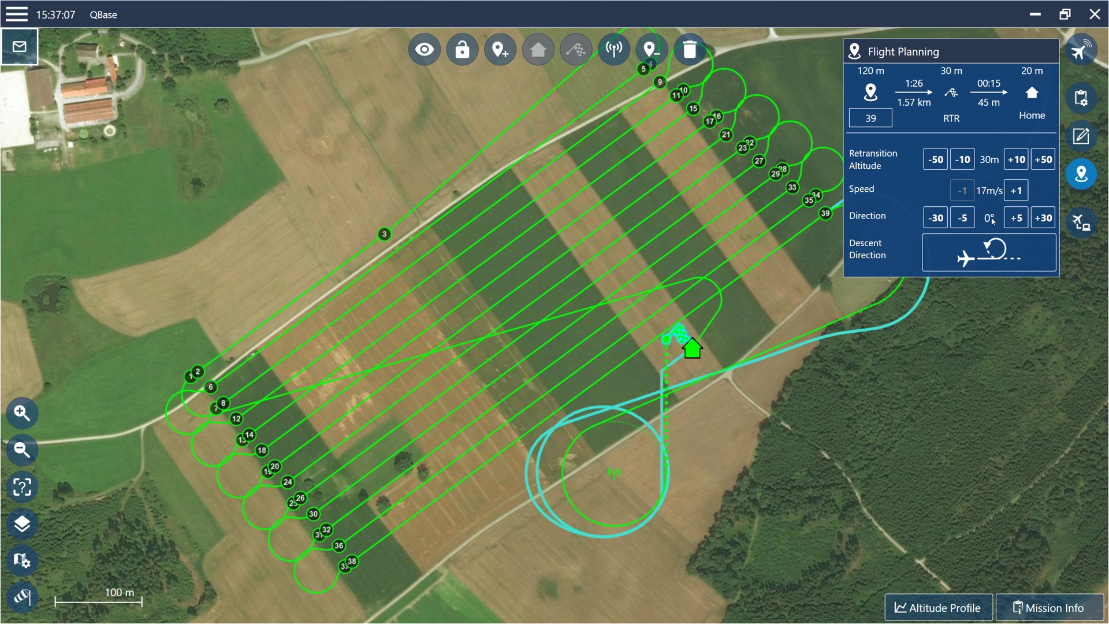
Raise the return route's approach direction in 5° increments to 40°.
click(1021, 223)
click(1023, 226)
click(1023, 226)
click(1022, 227)
click(1023, 226)
click(1022, 227)
click(1023, 226)
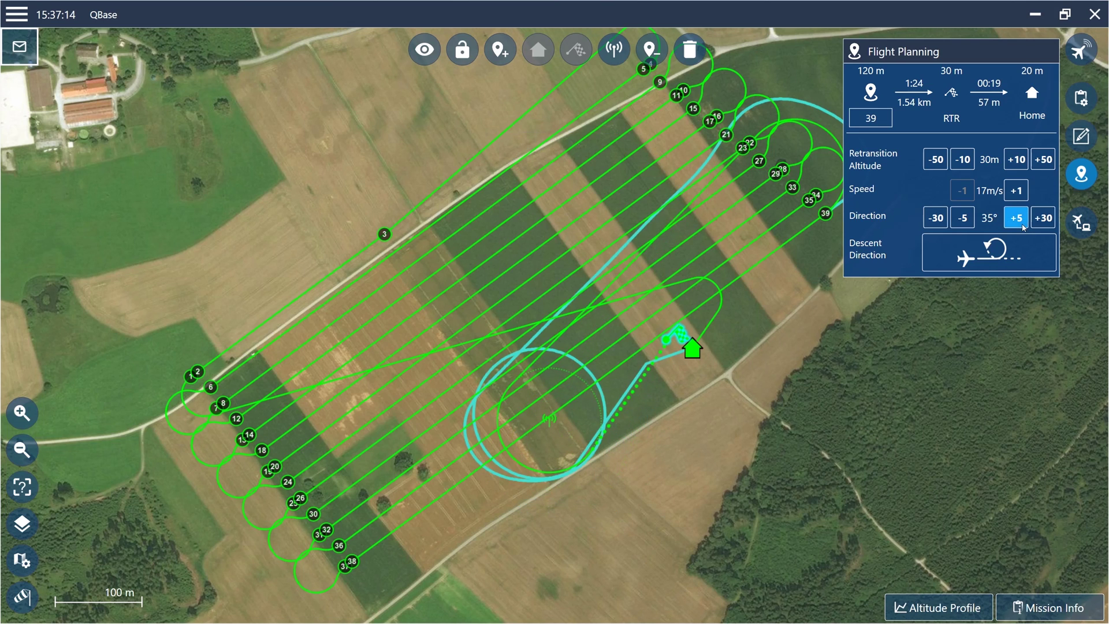
click(1022, 227)
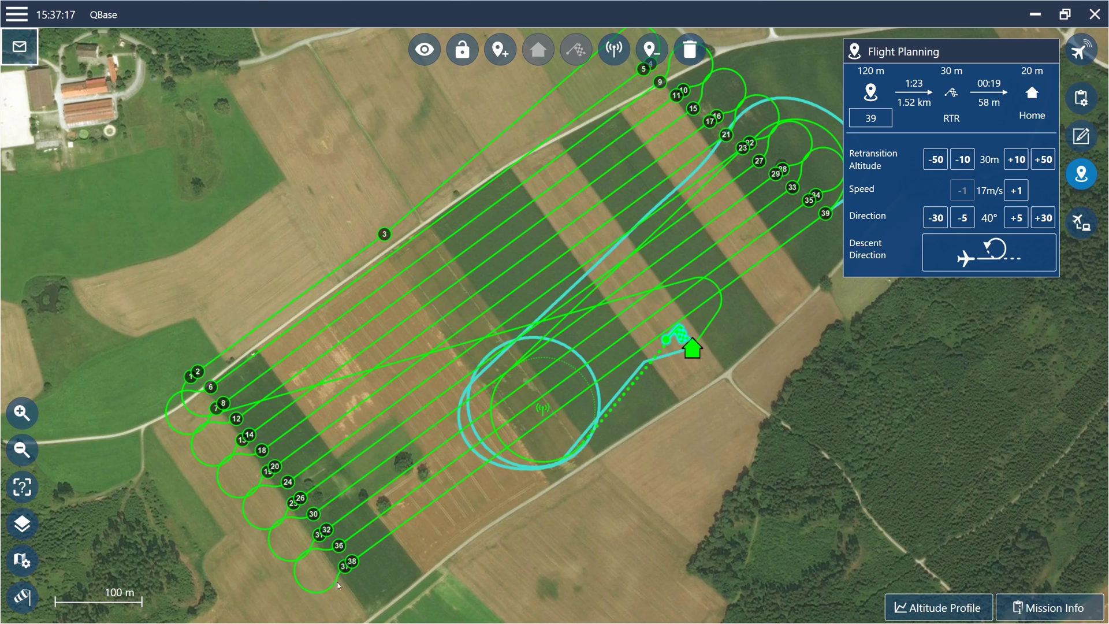
Check the wind settings panel and close it.
click(18, 599)
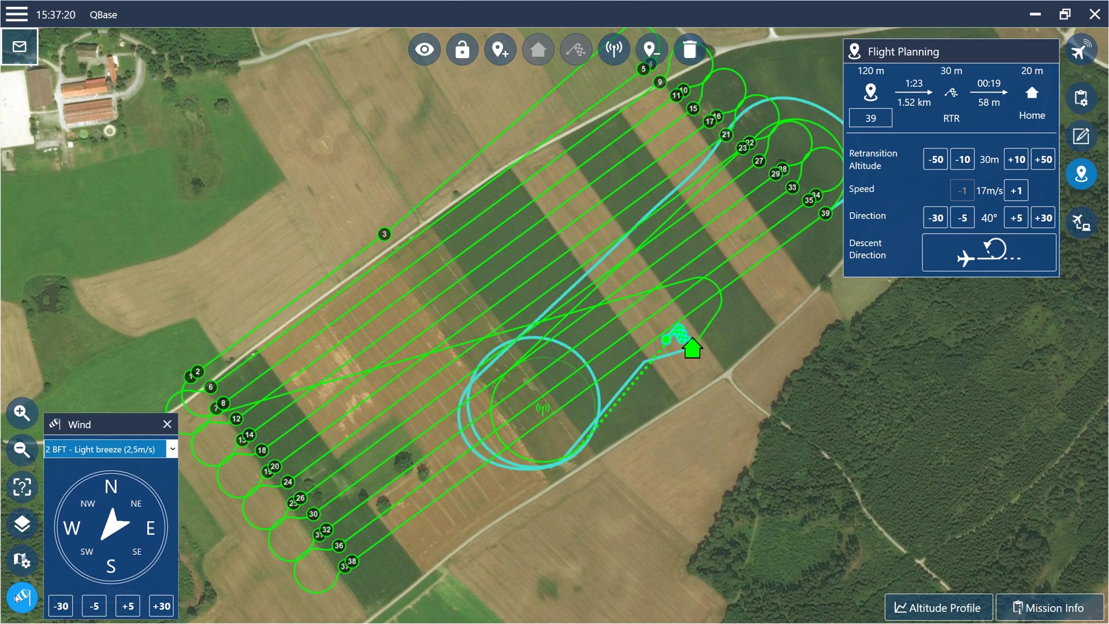
click(17, 599)
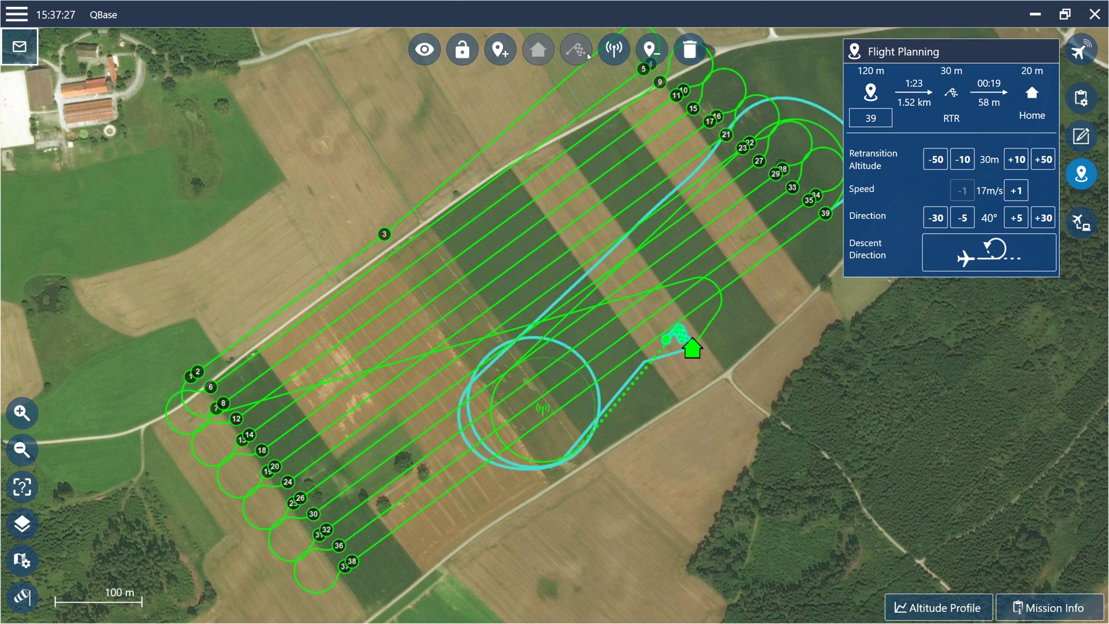
click(617, 51)
Select waypoint 27 and try altitude changes, leaving it at 120 m.
click(756, 160)
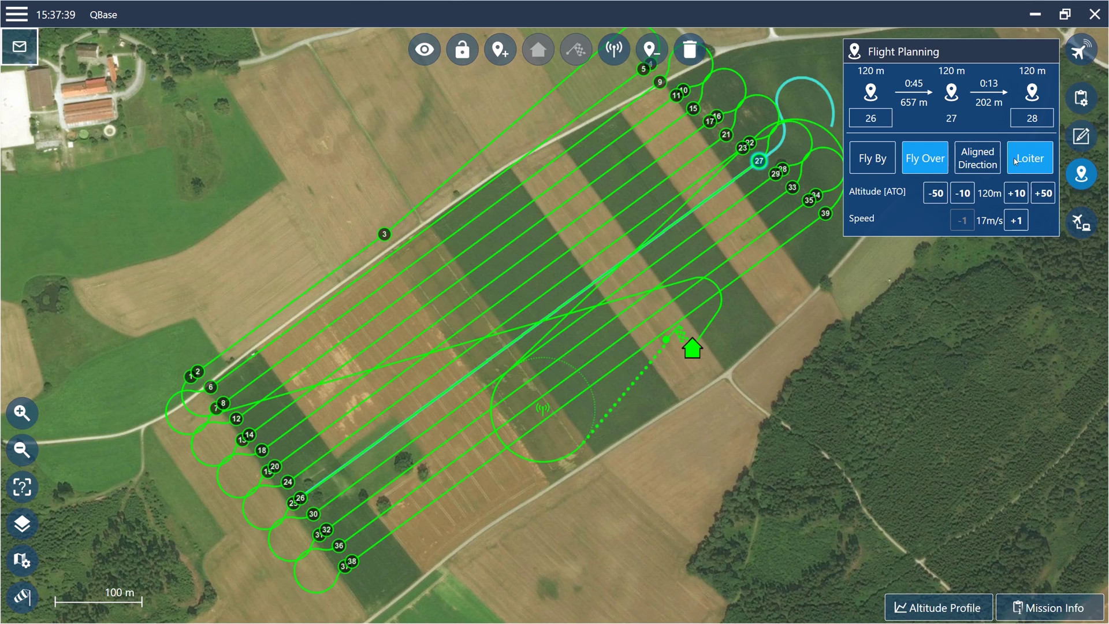
click(1019, 193)
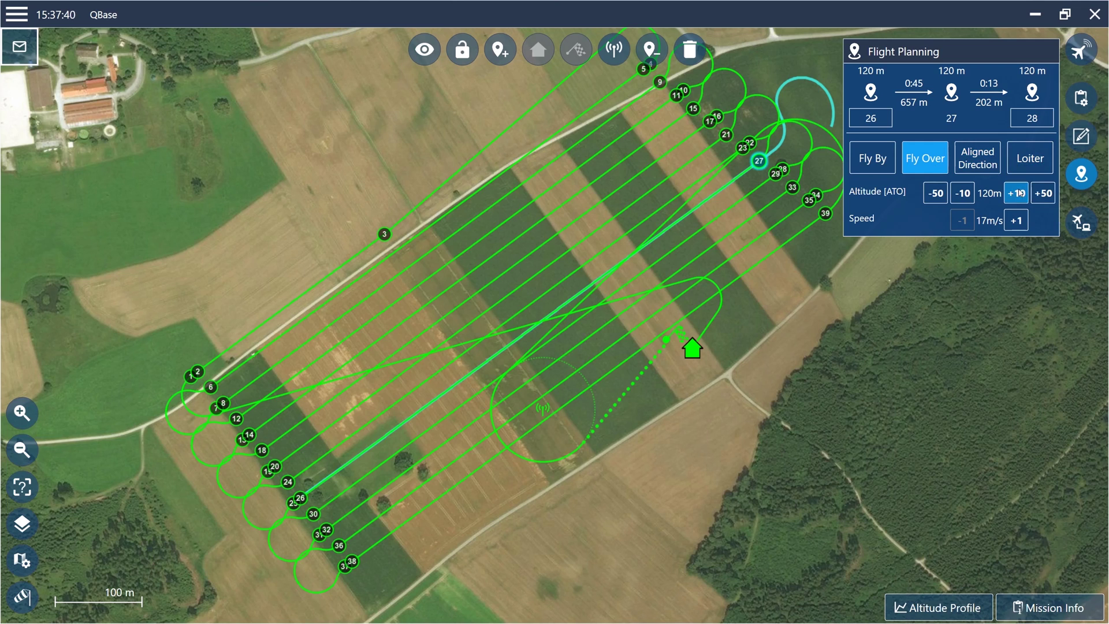
click(1018, 193)
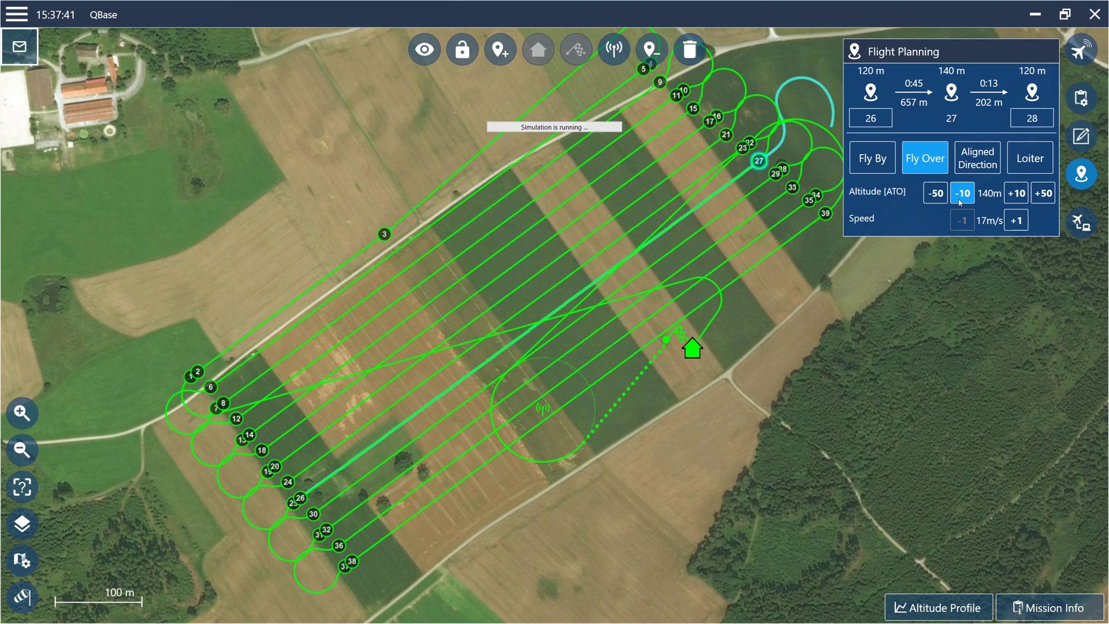
click(961, 194)
click(961, 194)
Try waypoint 27 speed changes, leaving it at 17 m/s, and show the map layer options.
click(1012, 225)
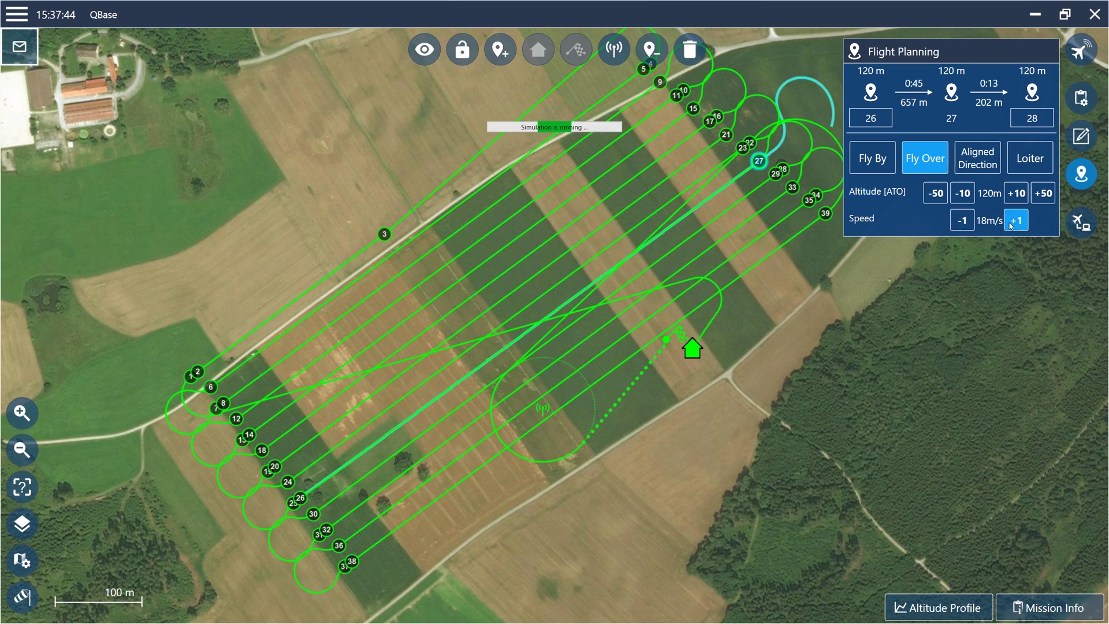
click(1012, 224)
click(960, 220)
click(960, 220)
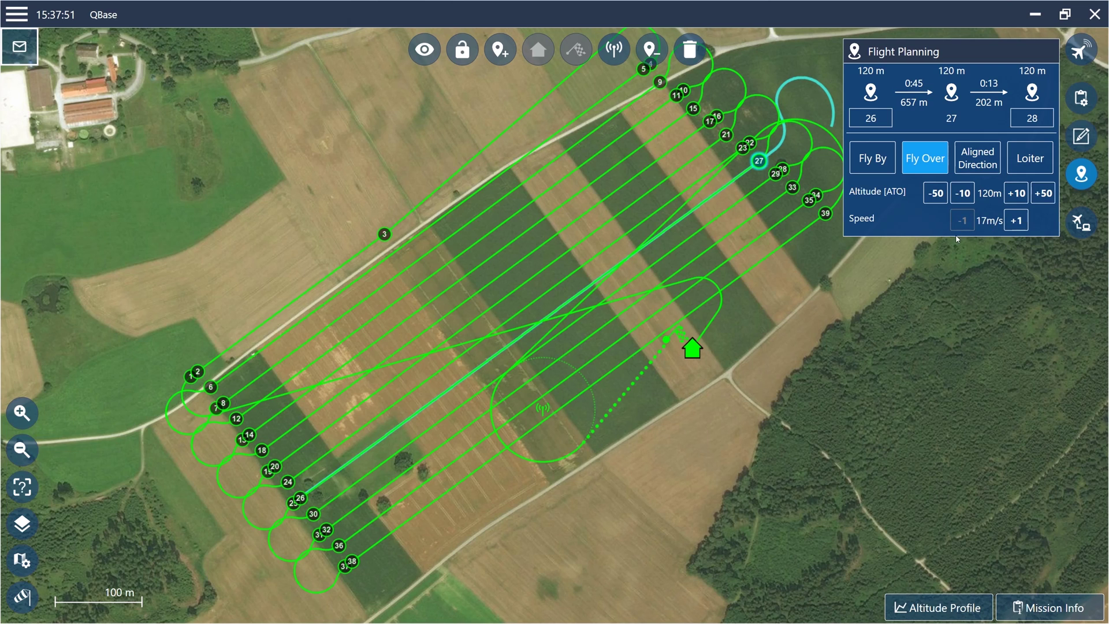
click(424, 49)
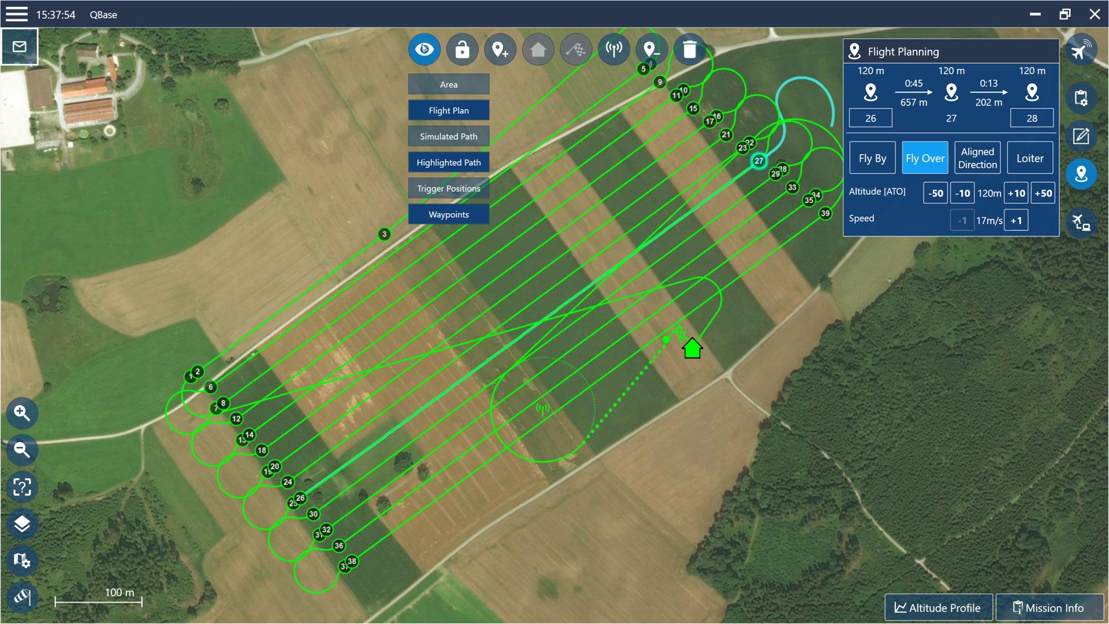
Show simulated path, trigger positions and flight plan, hide the highlighted path, and review mission info.
click(473, 138)
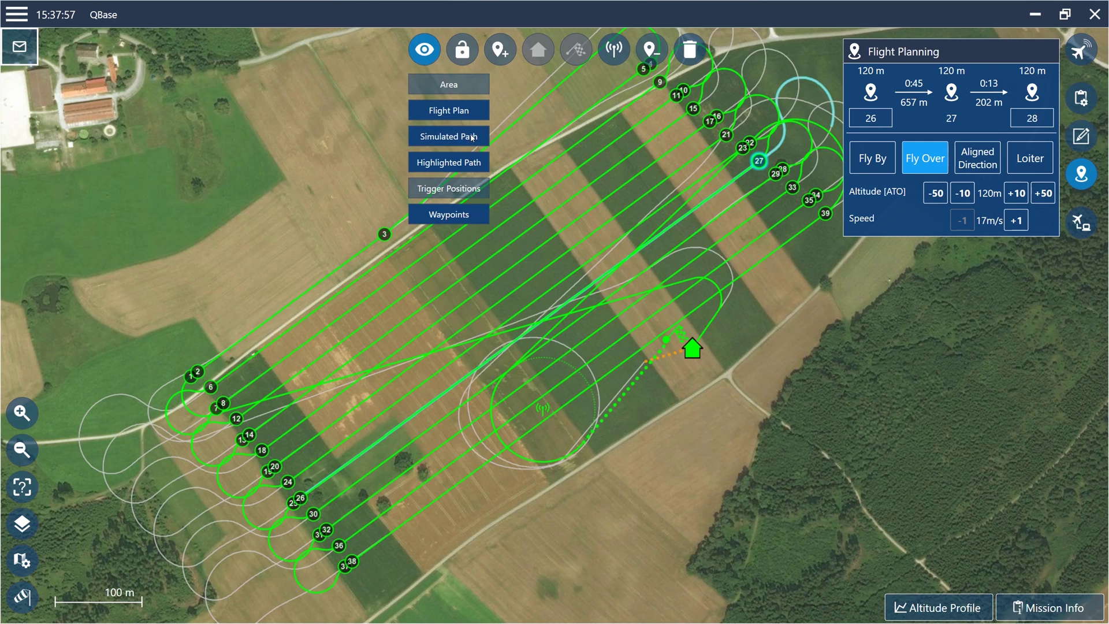
click(22, 449)
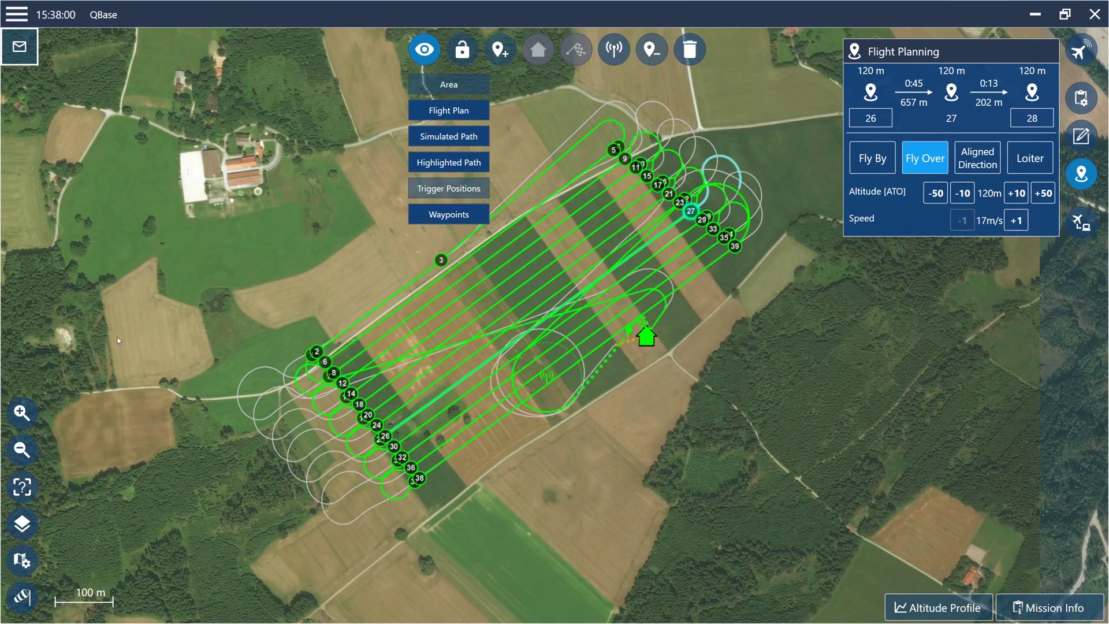
click(449, 114)
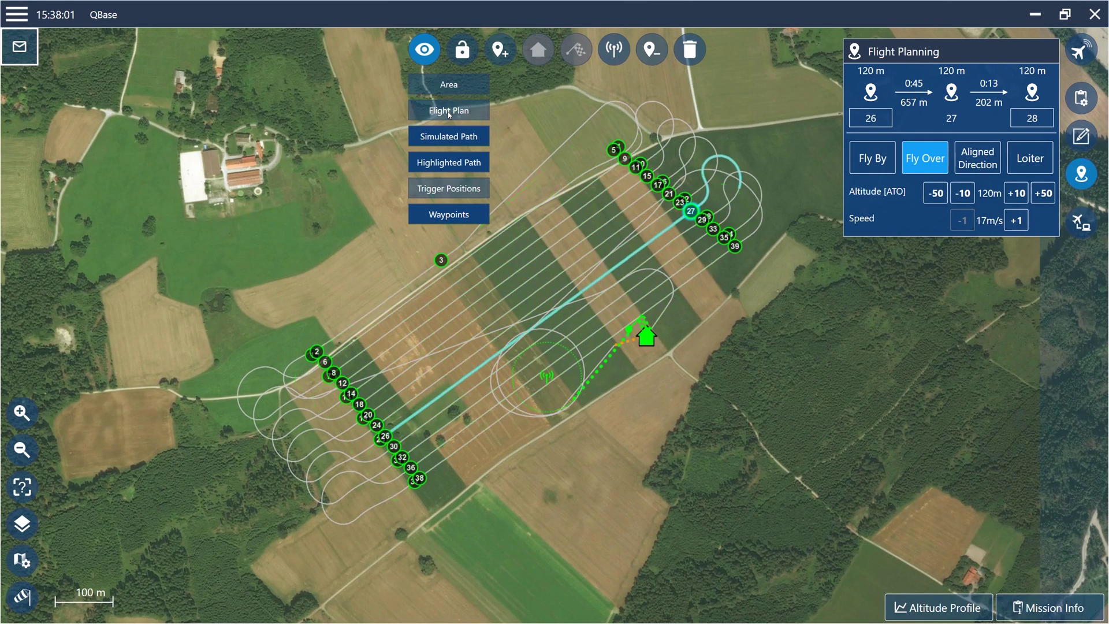
click(467, 168)
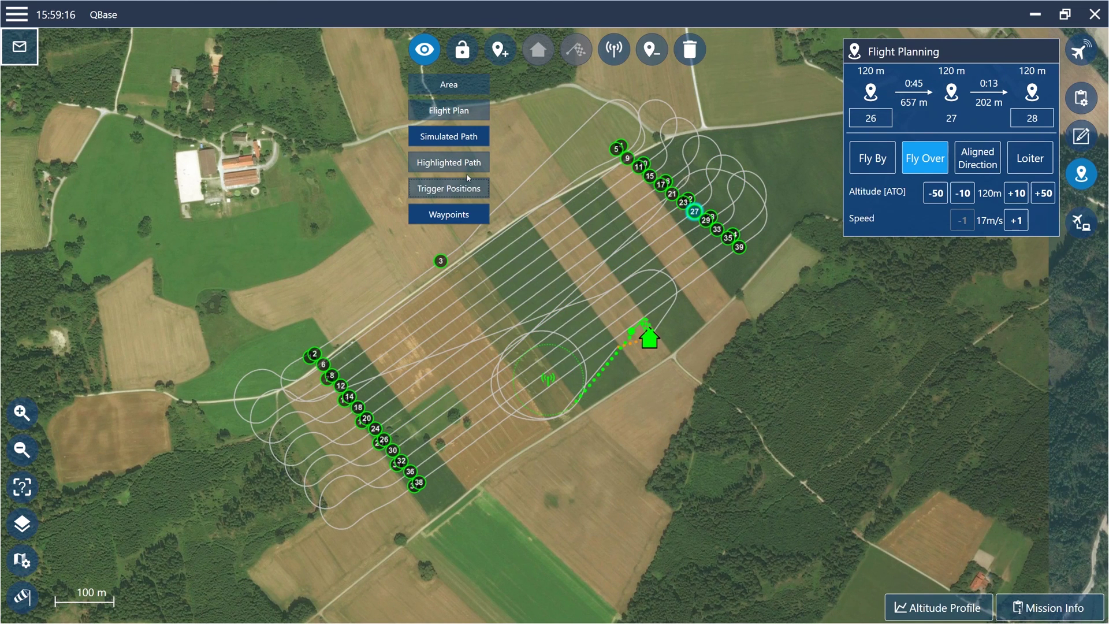
click(472, 193)
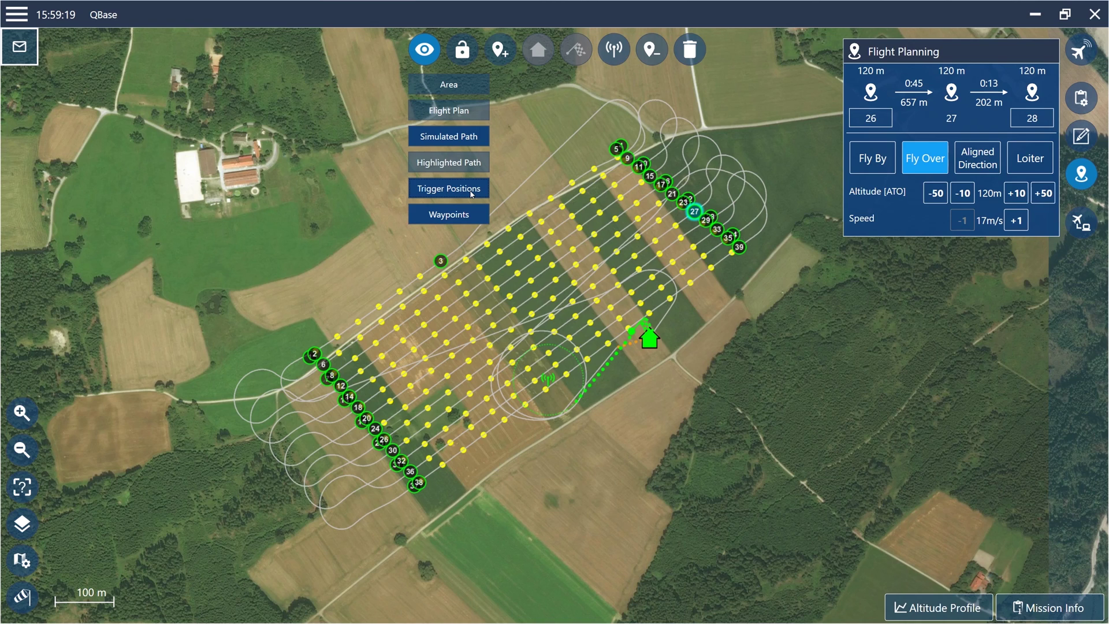
click(471, 119)
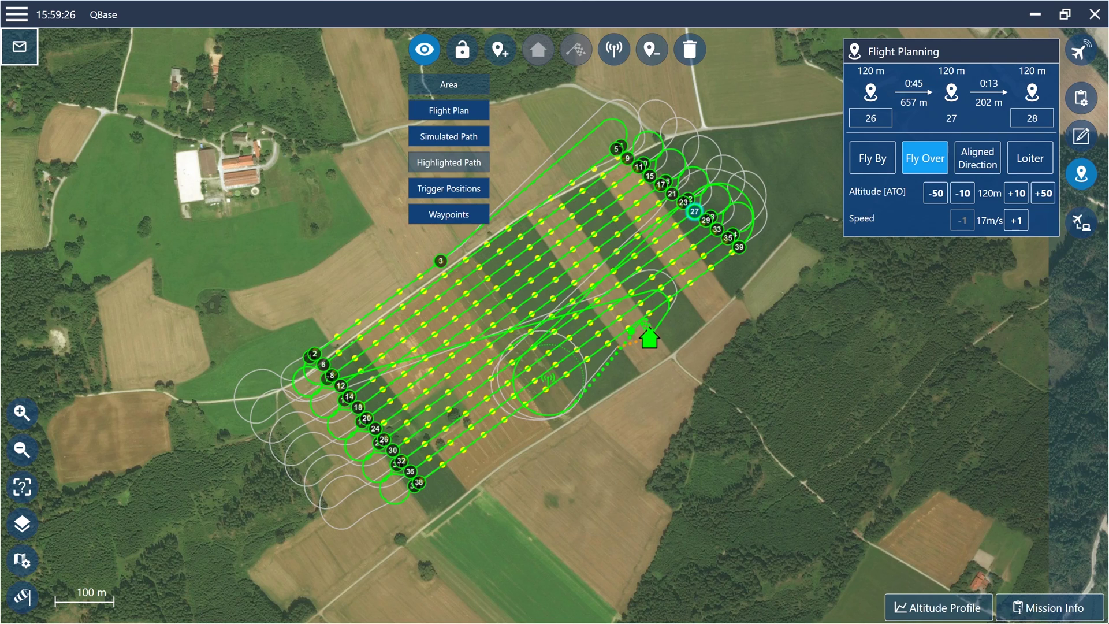
click(1046, 610)
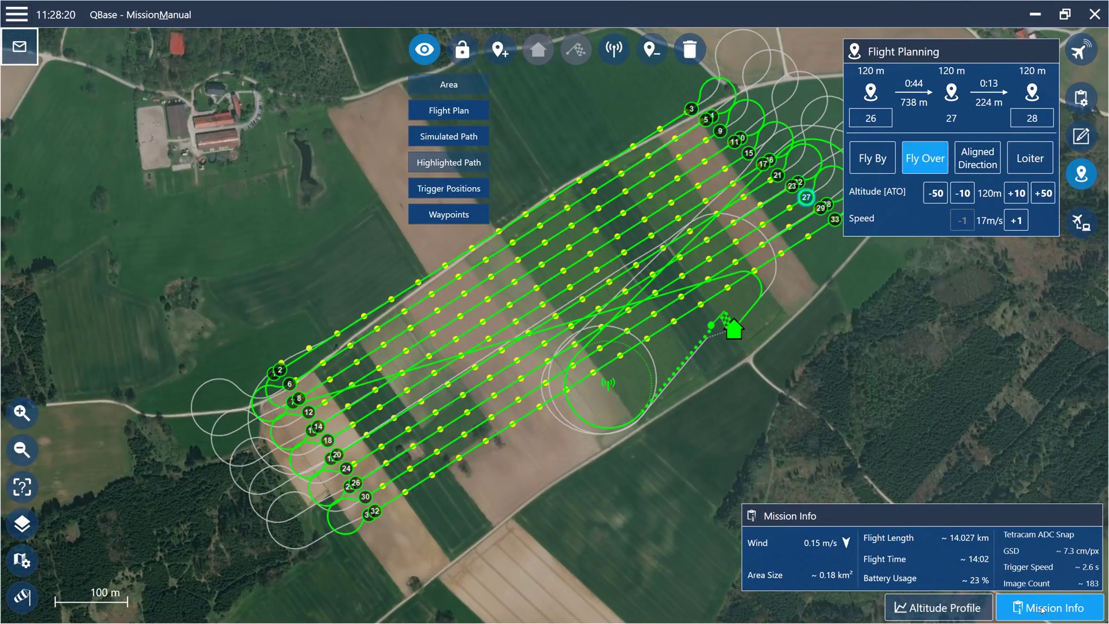
click(8, 21)
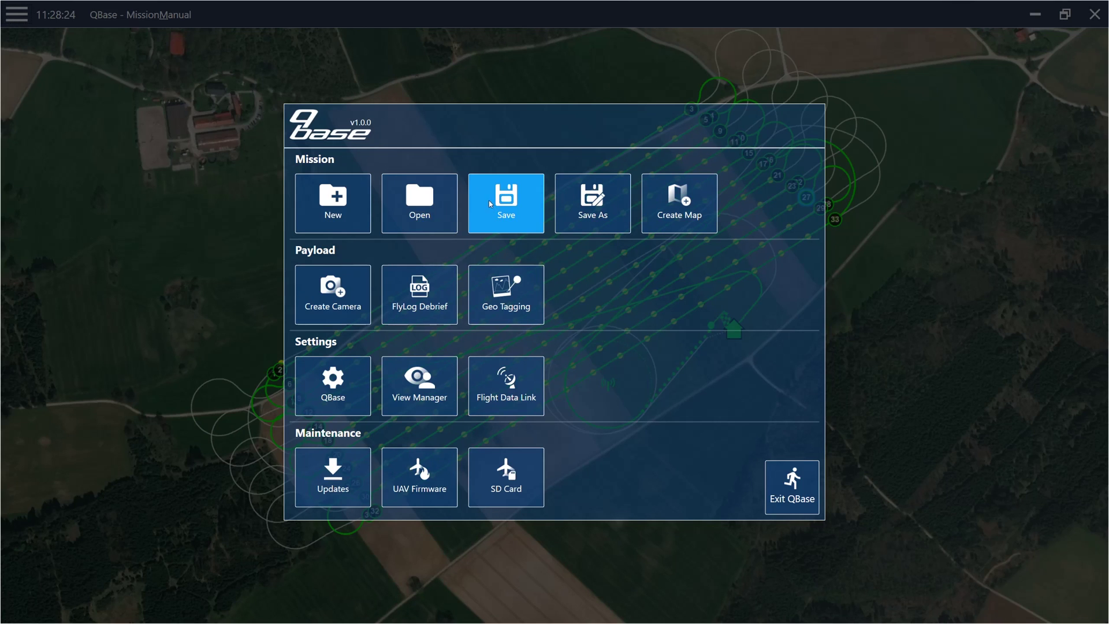